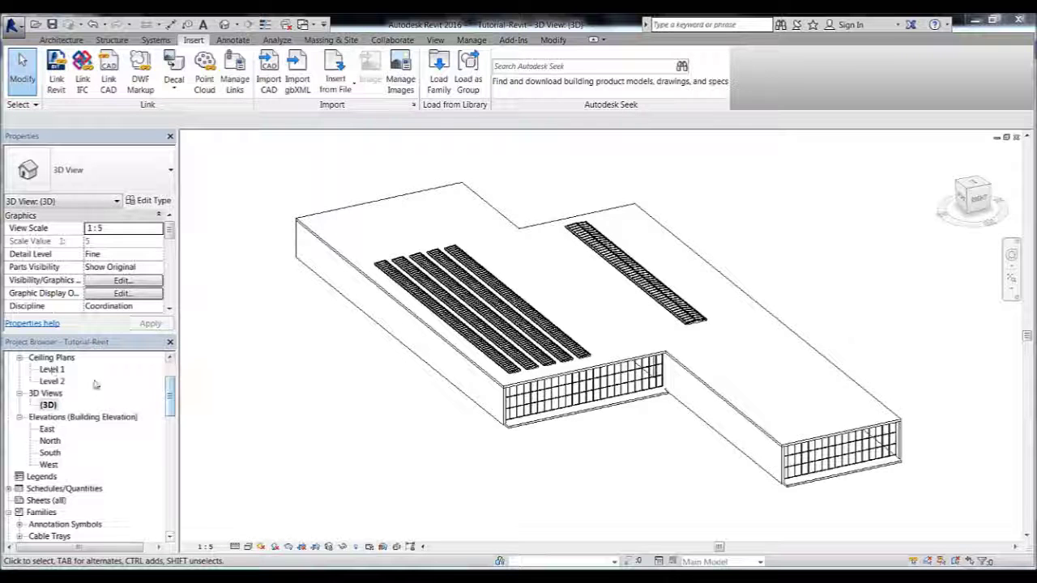
# Step: Open the Level 2 floor plan and start a new building section
pyautogui.scroll(3, 126, 384)
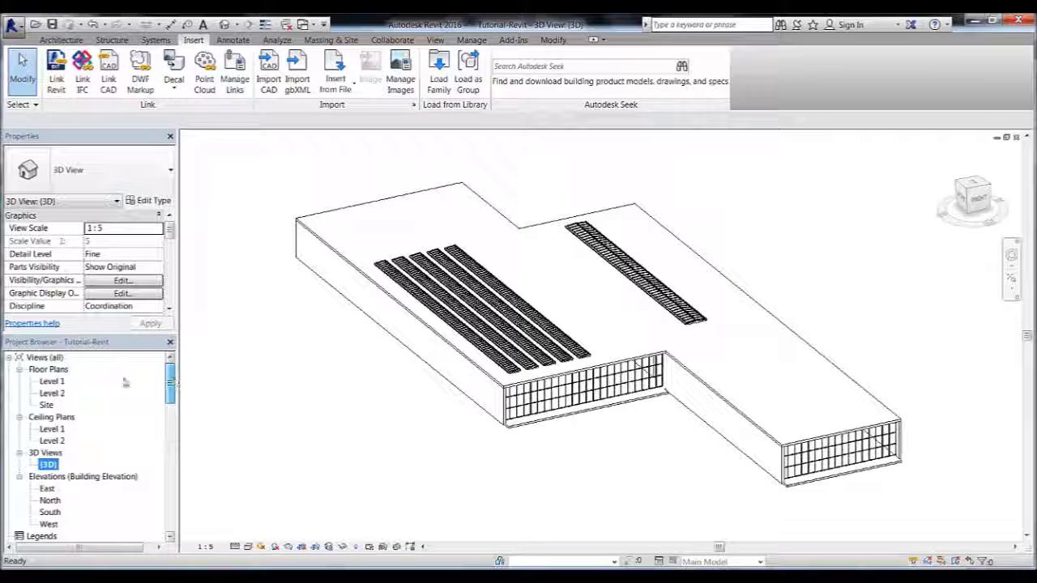
pyautogui.doubleClick(54, 394)
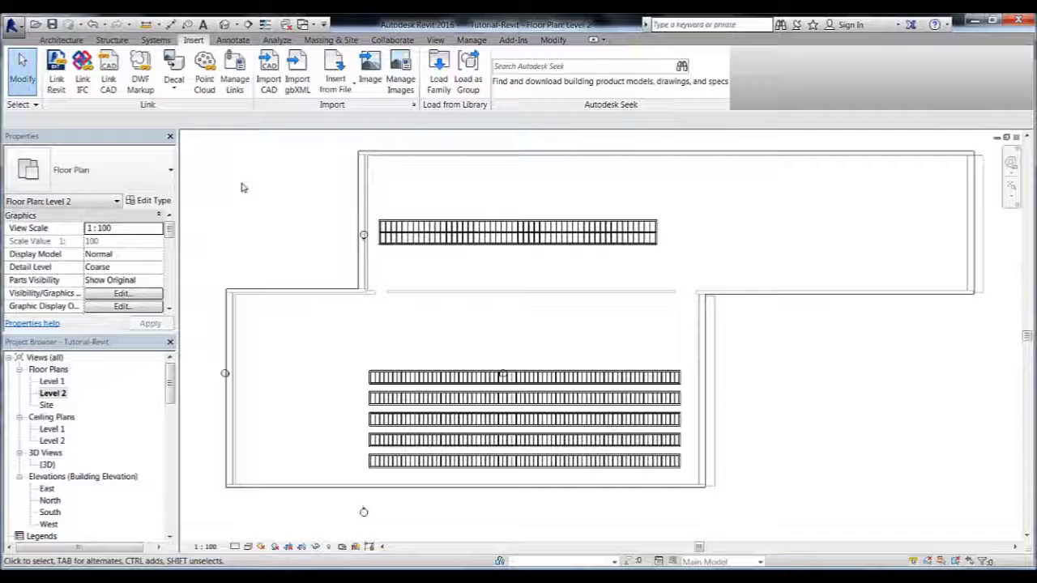
pyautogui.click(438, 42)
pyautogui.click(423, 66)
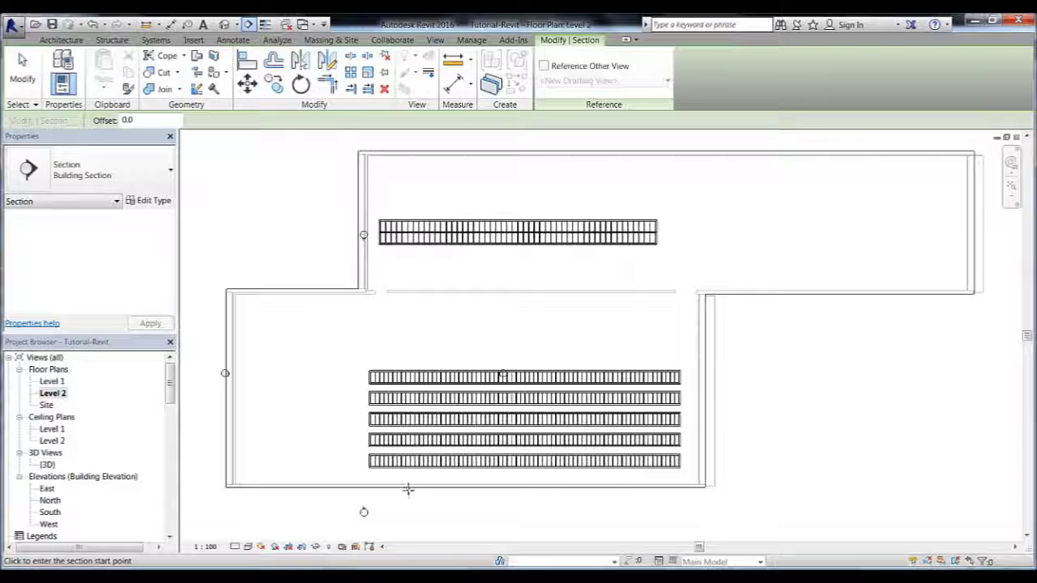
# Step: Draw a north–south section across Level 2, narrow its view depth, and nudge it left
pyautogui.click(408, 496)
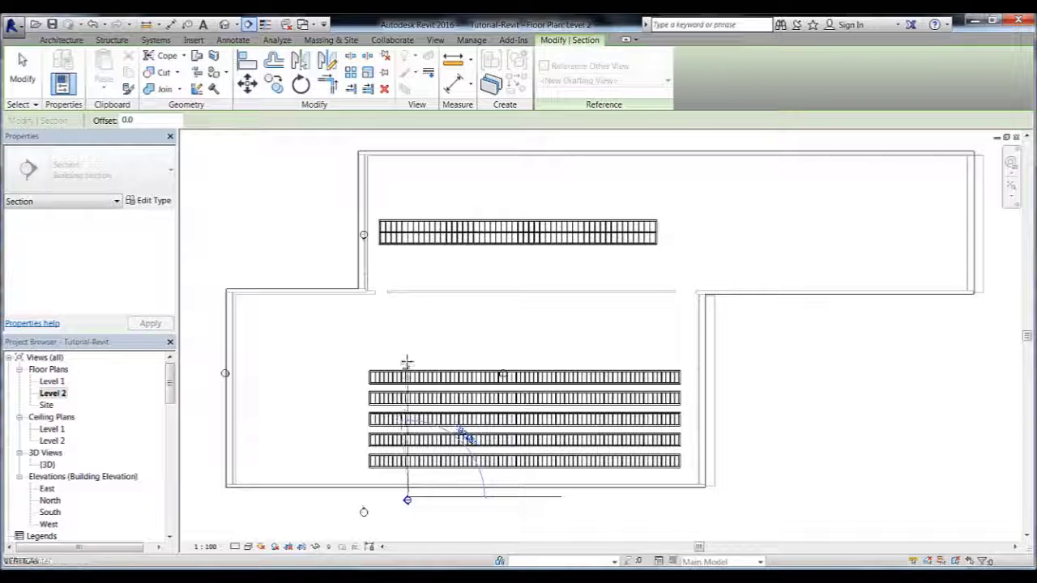
pyautogui.click(409, 140)
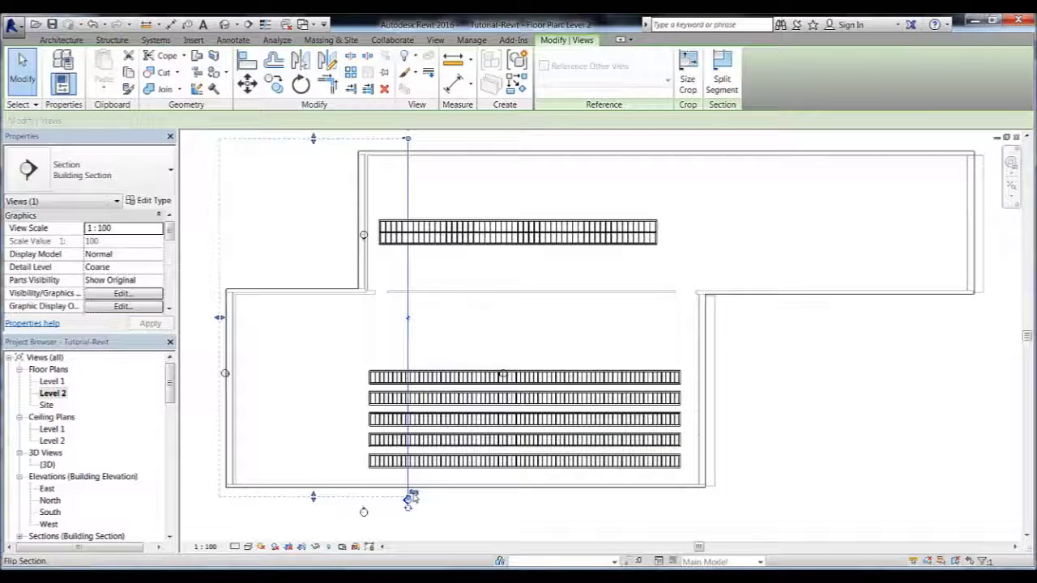
pyautogui.press('space')
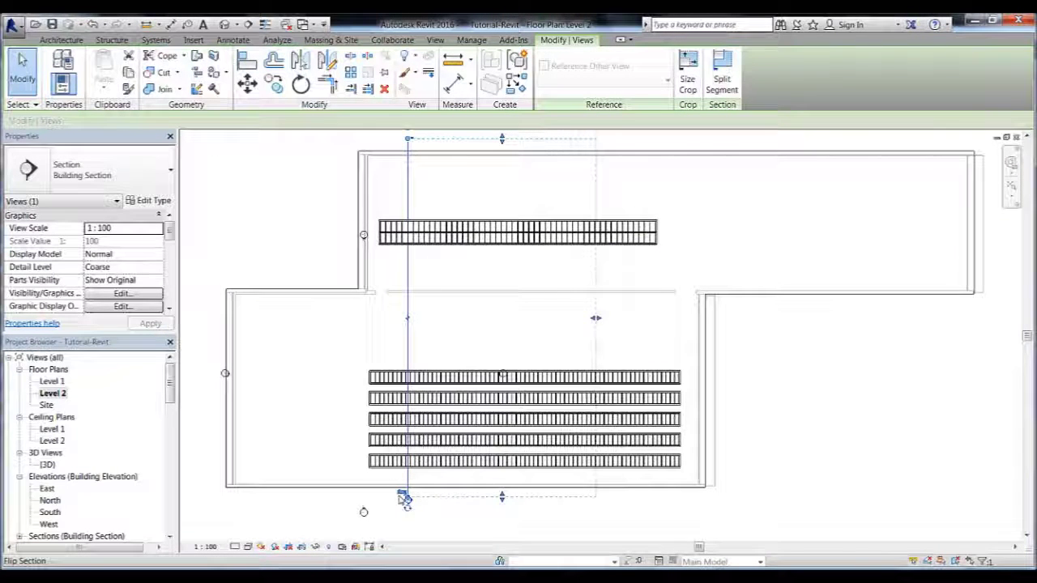
pyautogui.press('space')
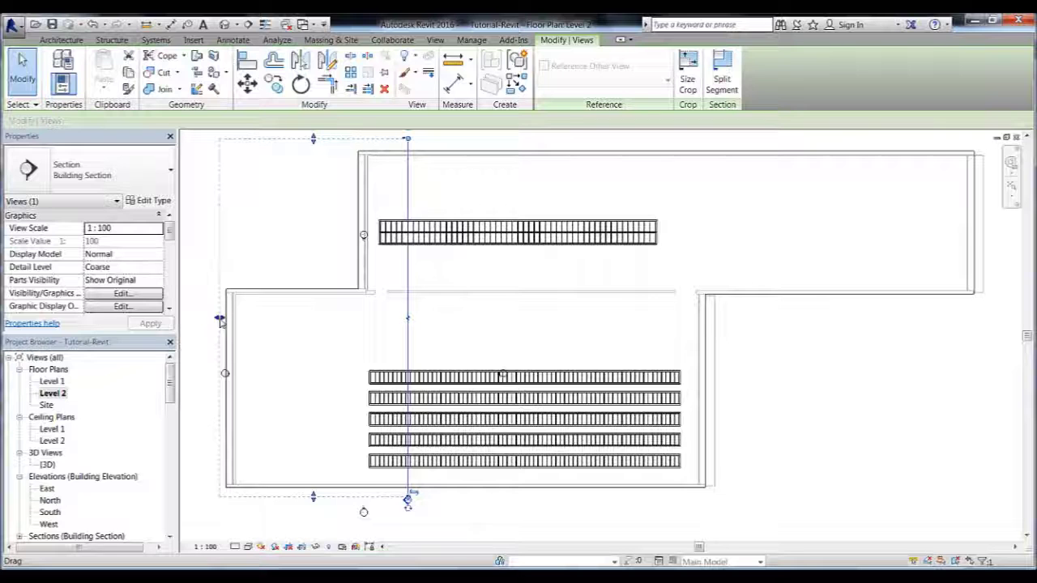
pyautogui.moveTo(219, 319); pyautogui.dragTo(379, 326)
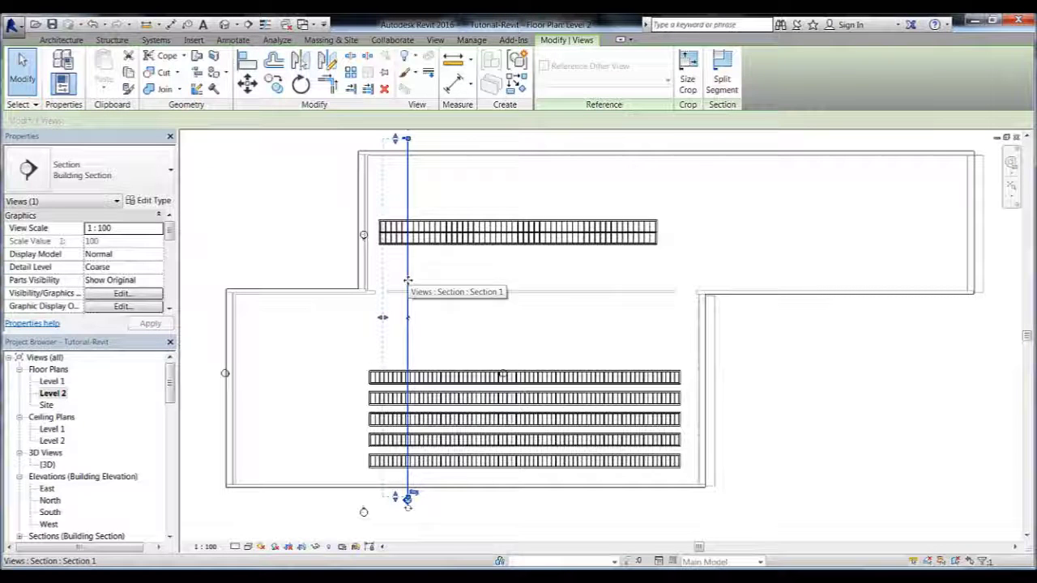
pyautogui.moveTo(408, 280); pyautogui.dragTo(404, 286)
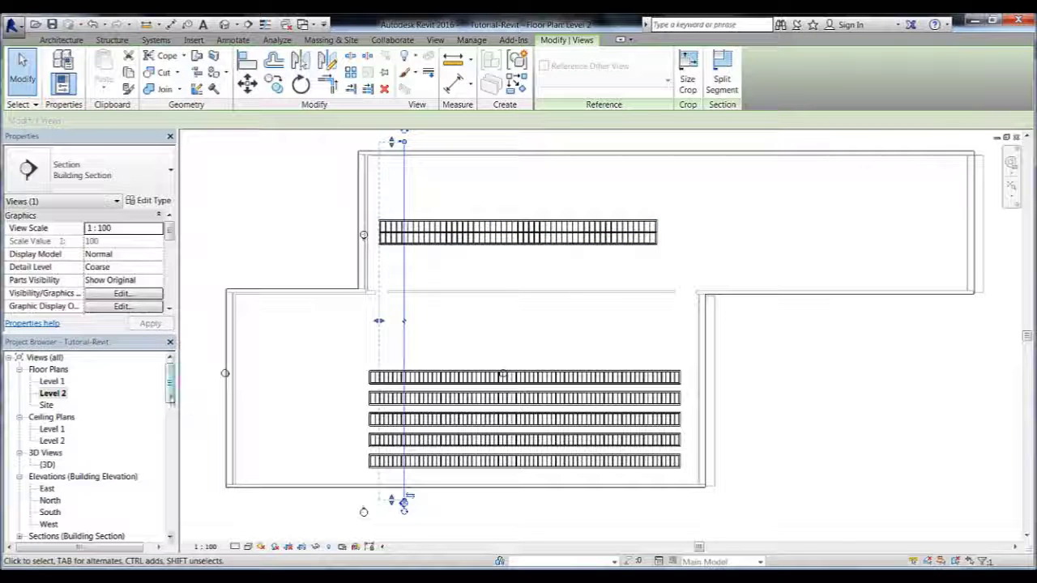
# Step: Open Section 1 from Sections (Building Section) and deselect its crop region
pyautogui.click(167, 393)
pyautogui.scroll(-1, 170, 395)
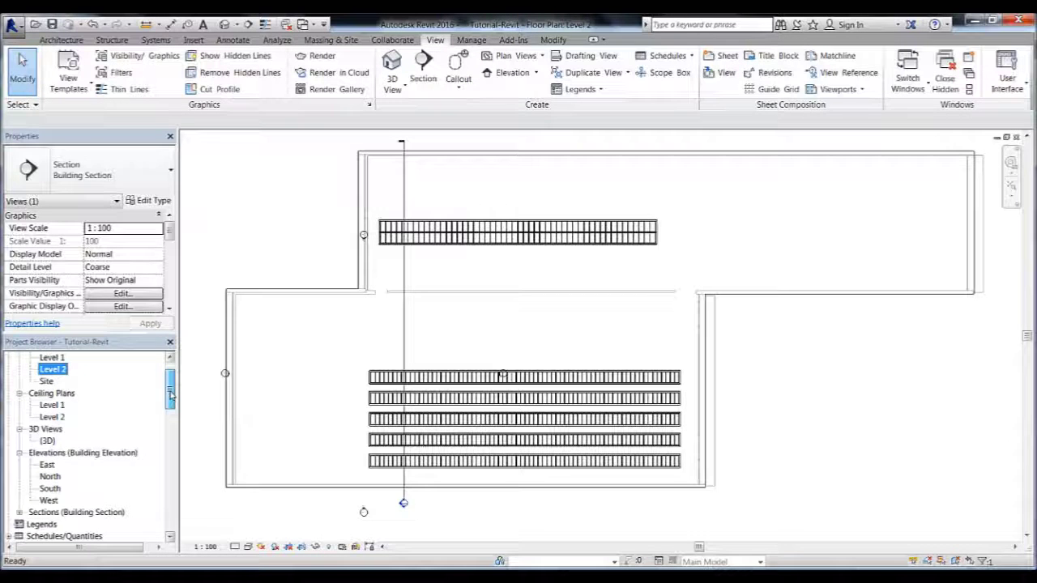
pyautogui.scroll(-1, 171, 395)
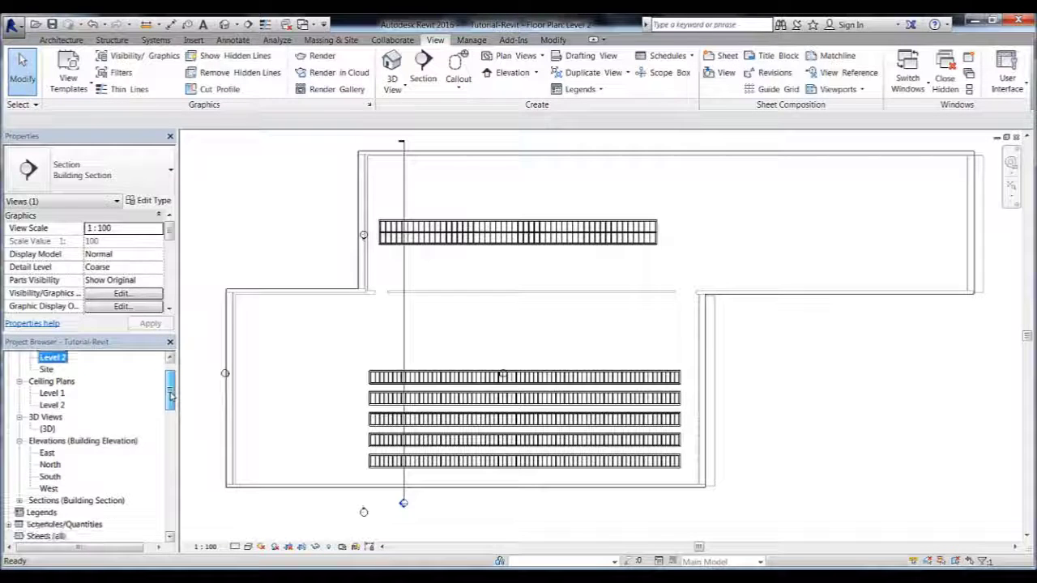
pyautogui.click(84, 501)
pyautogui.click(19, 501)
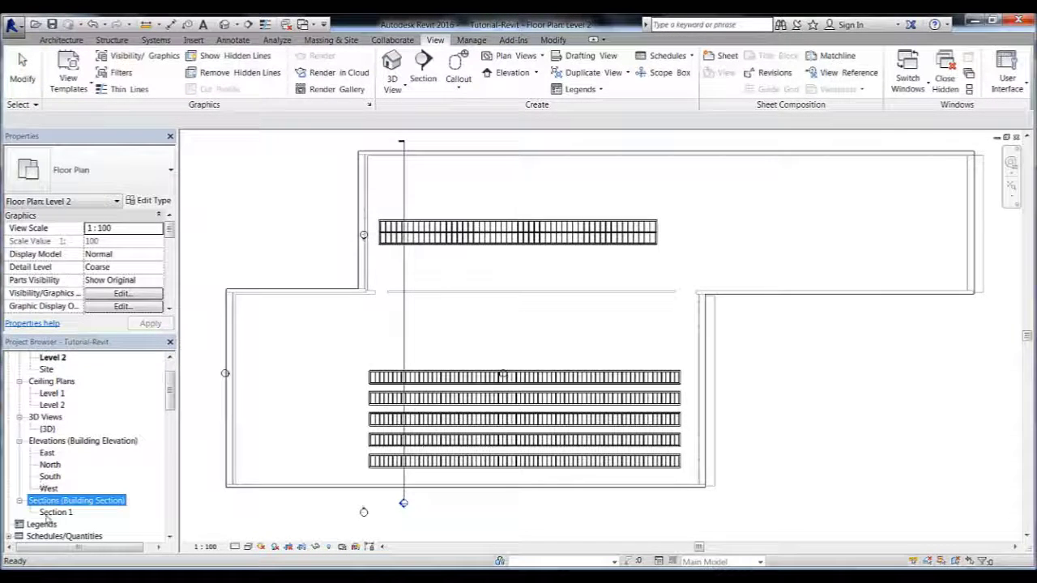
pyautogui.click(53, 513)
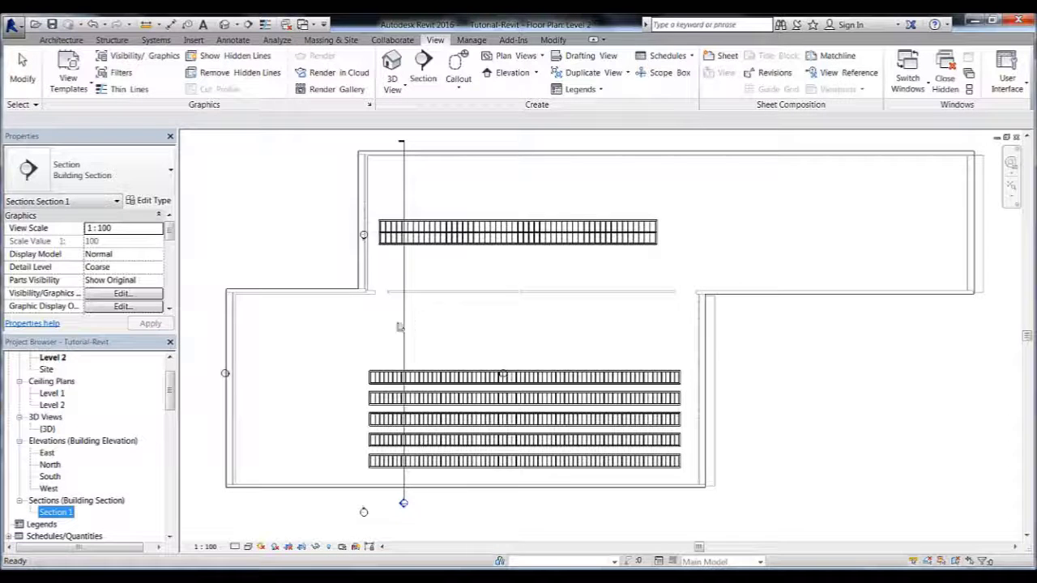
pyautogui.doubleClick(57, 513)
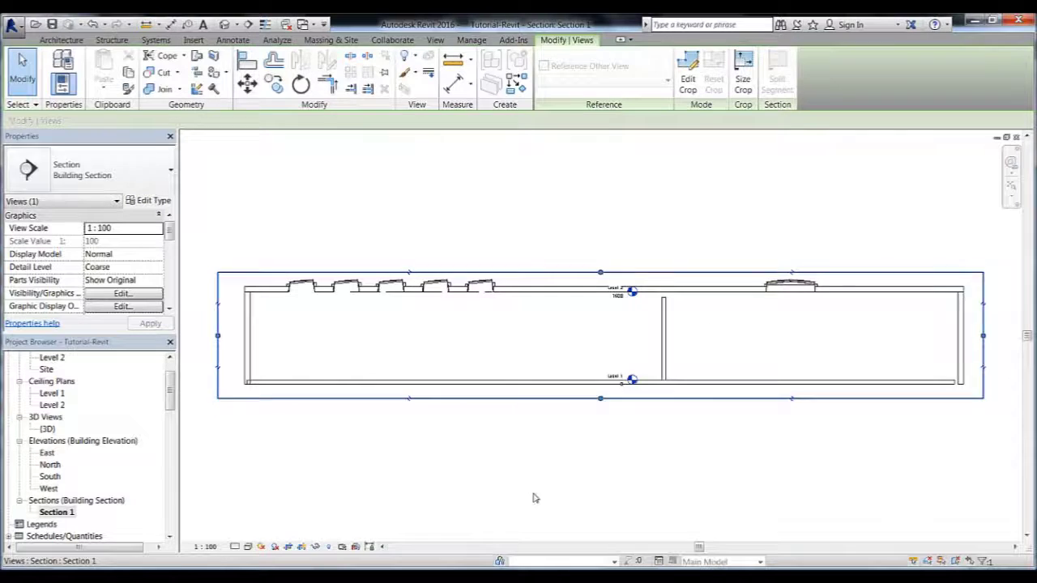
pyautogui.click(523, 489)
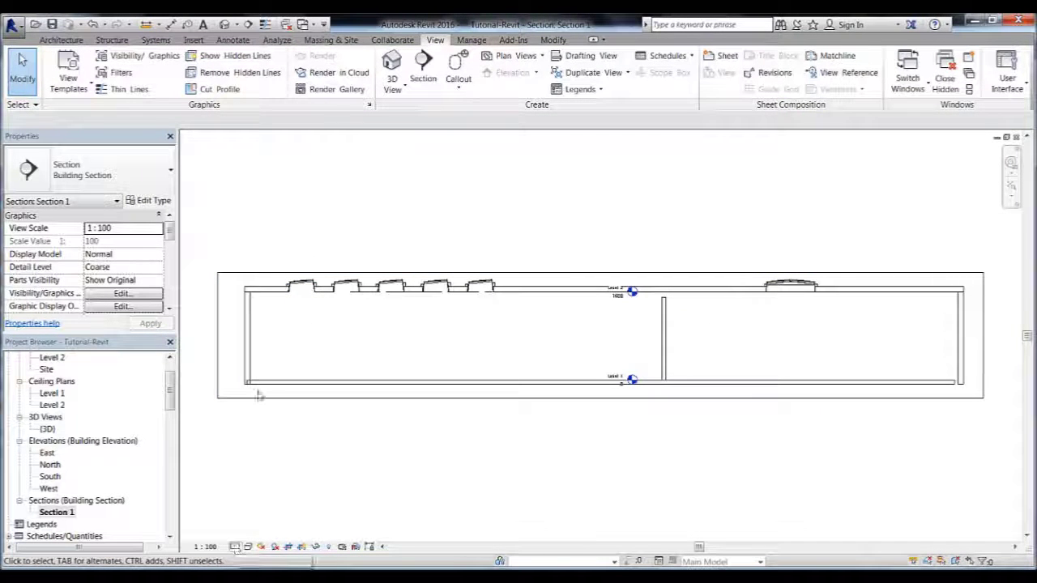
# Step: Set Section 1 to a 1:2 scale and Fine detail level
pyautogui.scroll(4, 290, 288)
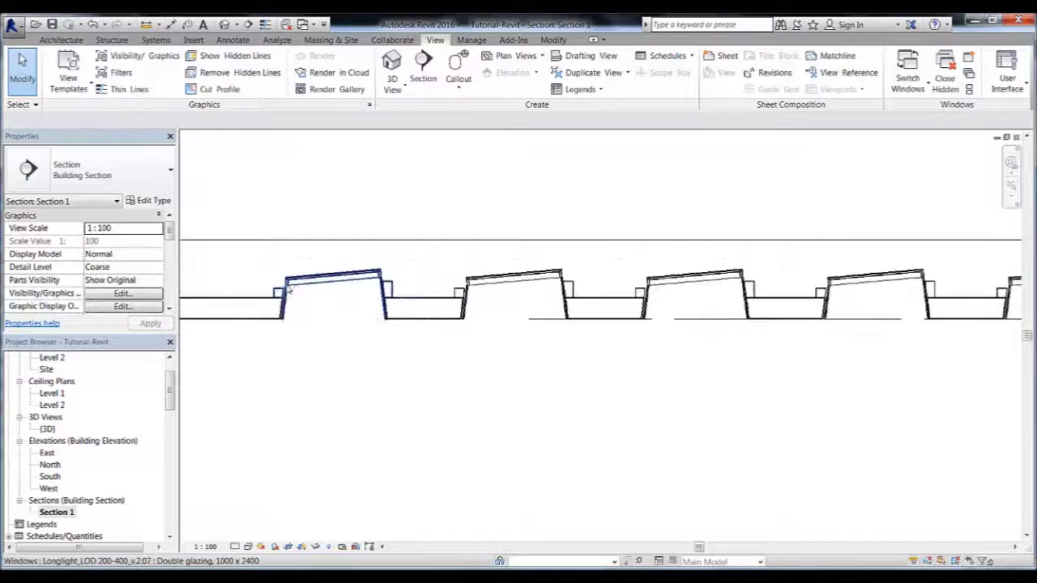
pyautogui.scroll(4, 290, 289)
pyautogui.scroll(-1, 518, 296)
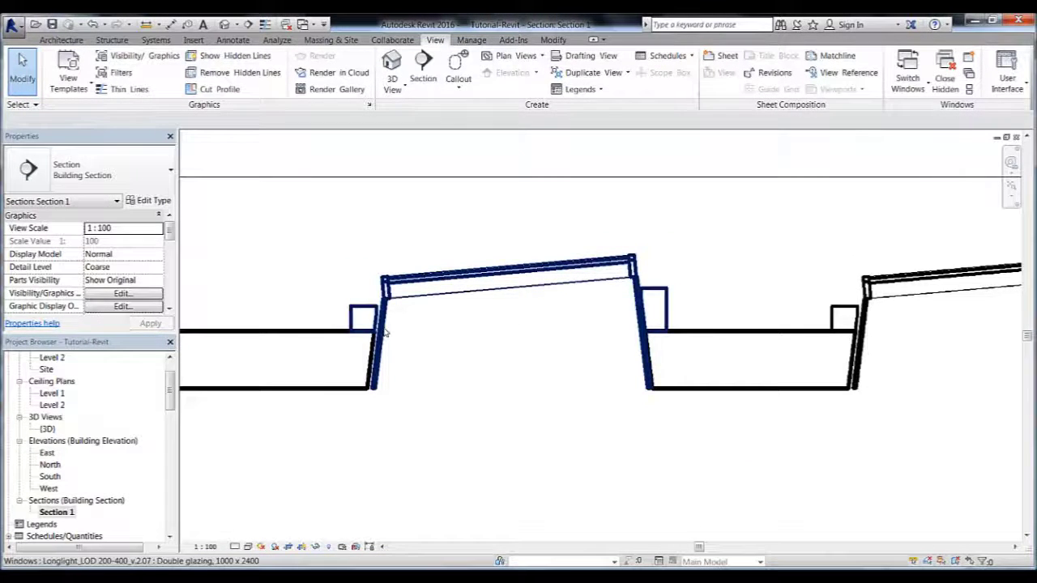
pyautogui.click(208, 548)
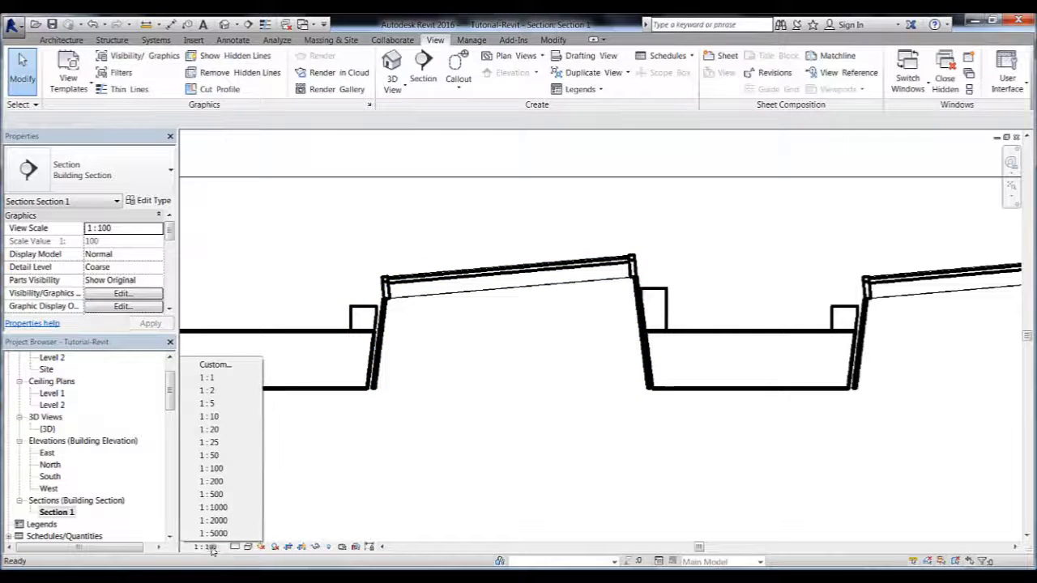
pyautogui.click(207, 391)
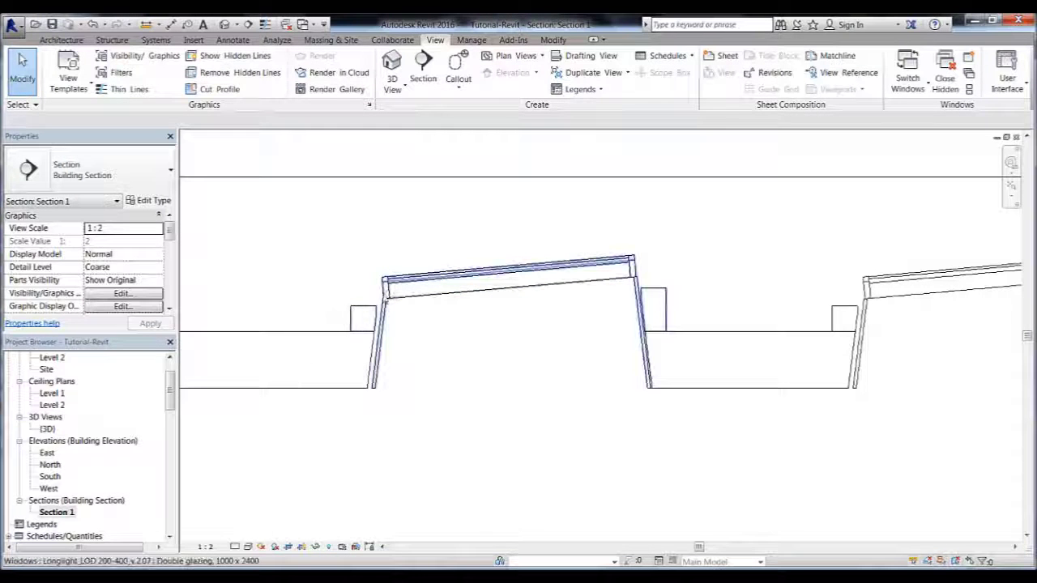
pyautogui.click(235, 547)
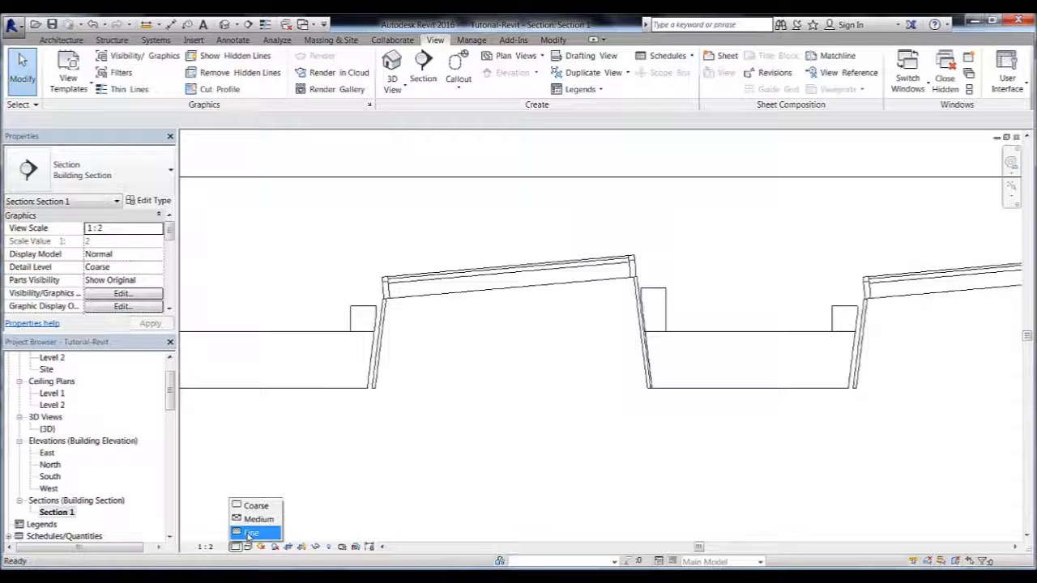
pyautogui.click(251, 533)
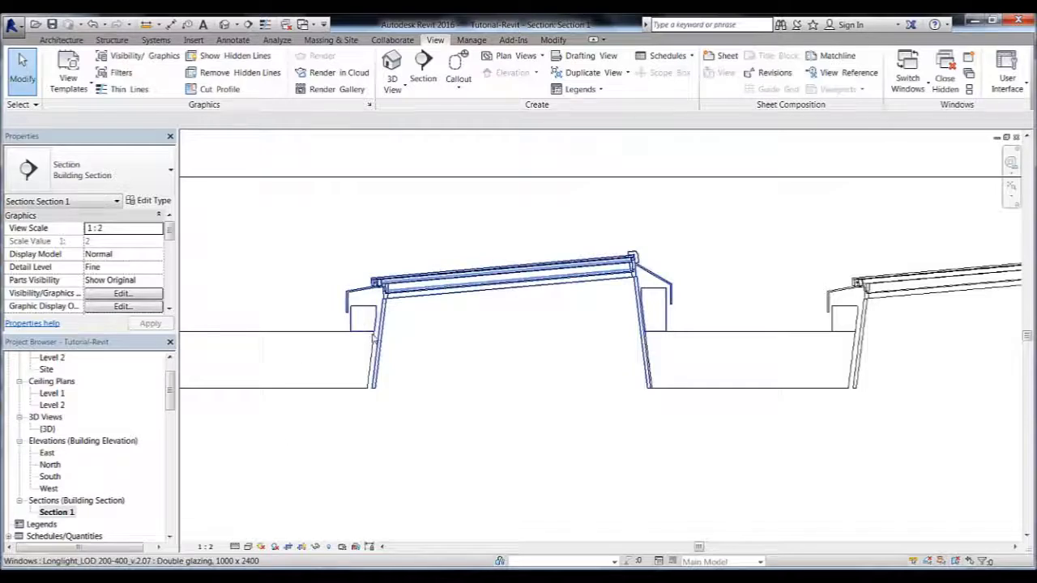
pyautogui.scroll(3, 375, 289)
pyautogui.scroll(2, 375, 290)
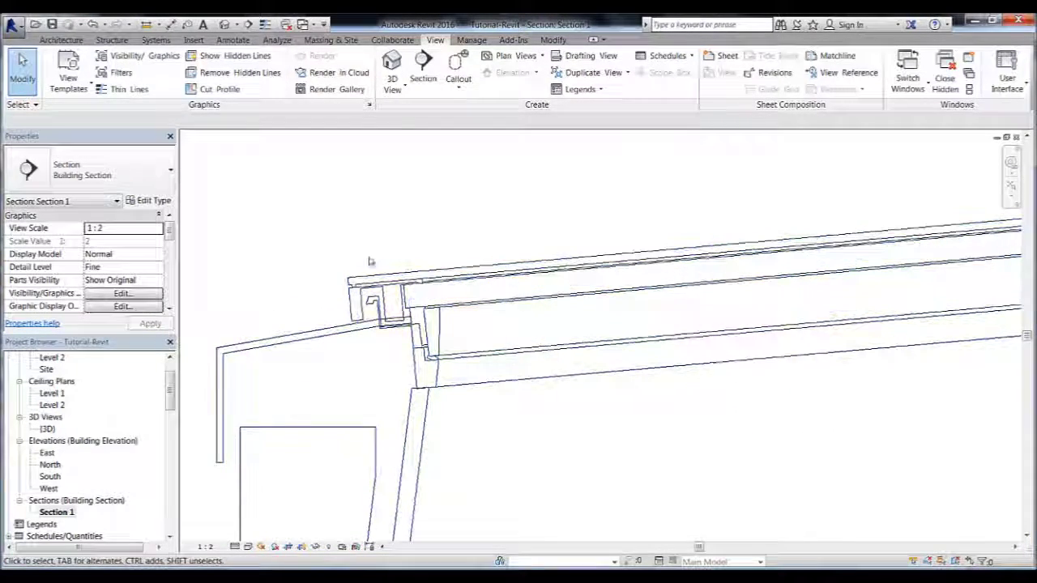
pyautogui.scroll(-3, 486, 202)
pyautogui.scroll(-2, 479, 210)
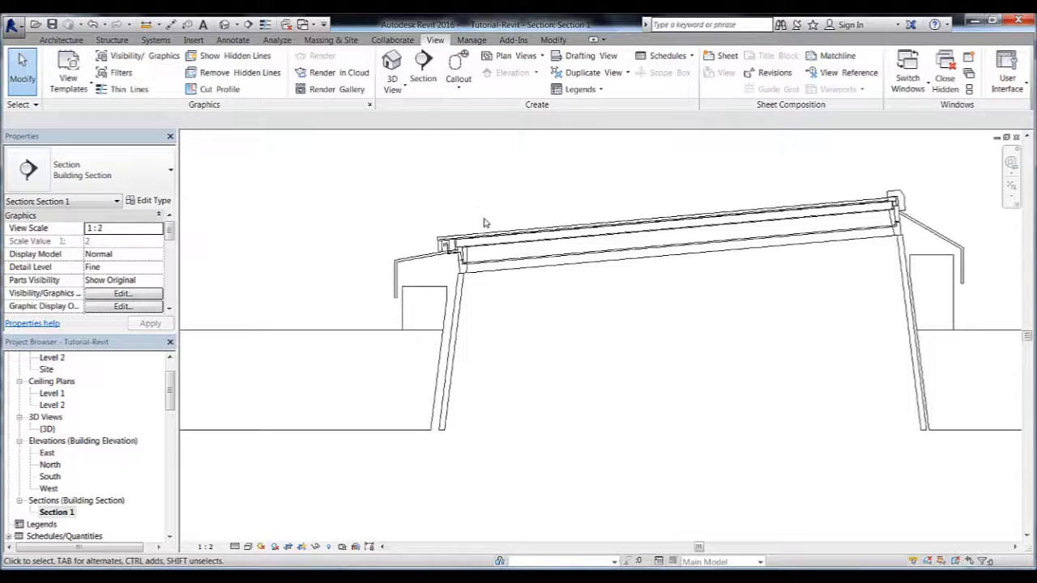
pyautogui.scroll(3, 865, 216)
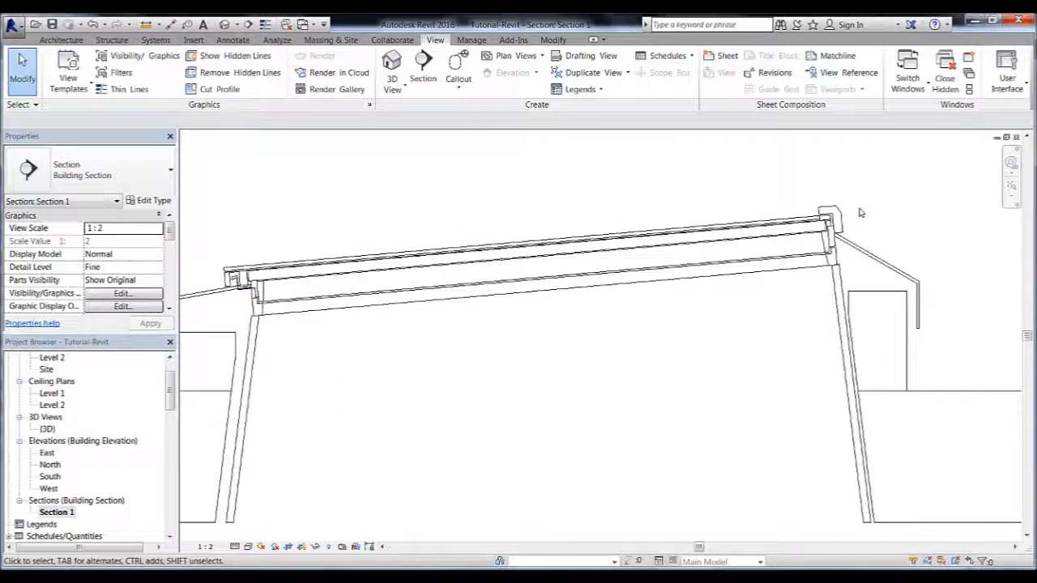
pyautogui.scroll(-5, 713, 262)
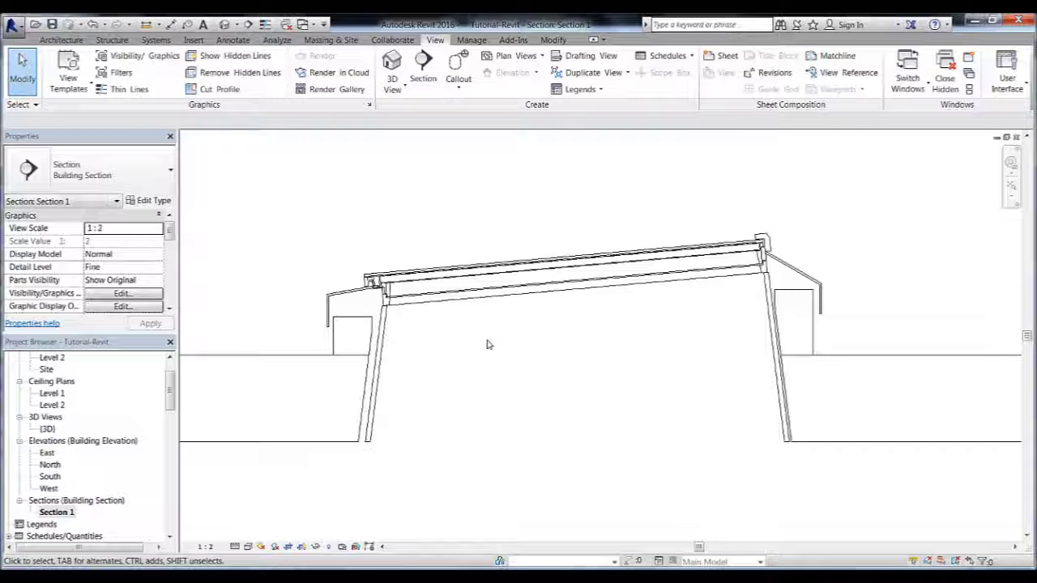
# Step: Create a drafting view named Drafting 1 at 1:1 scale
pyautogui.click(597, 55)
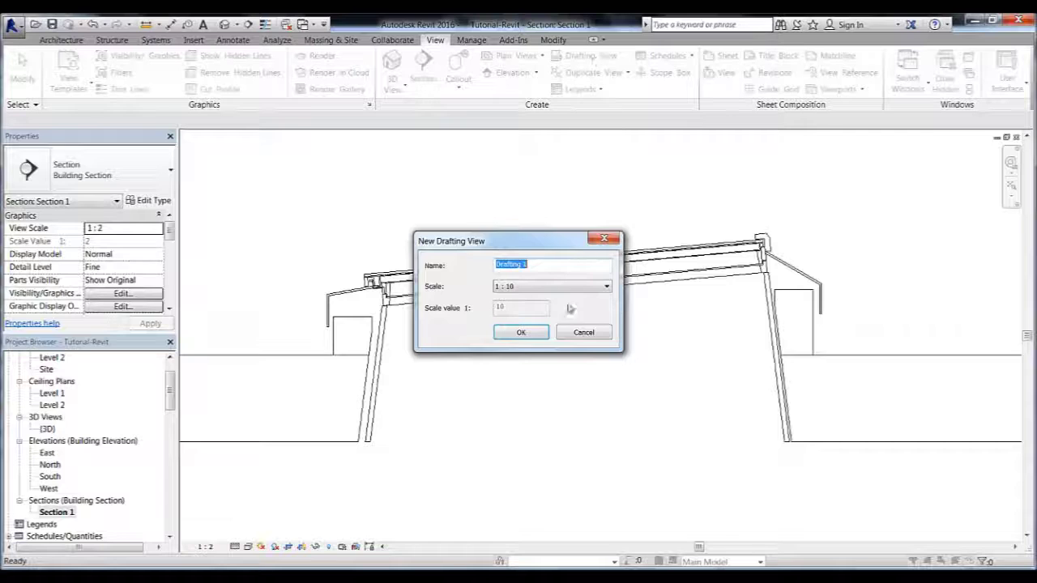
pyautogui.click(606, 287)
pyautogui.click(565, 309)
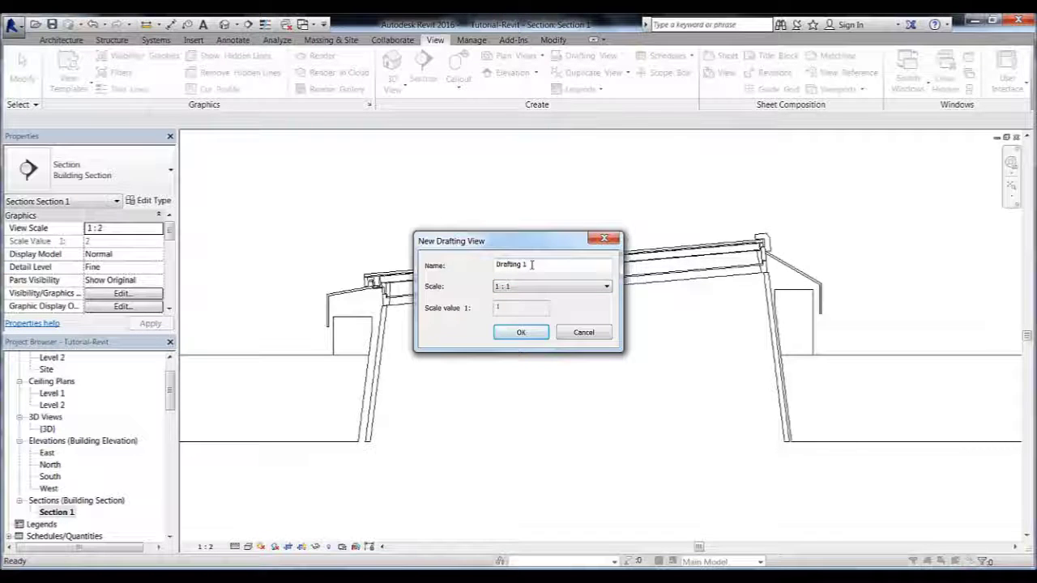
pyautogui.click(518, 333)
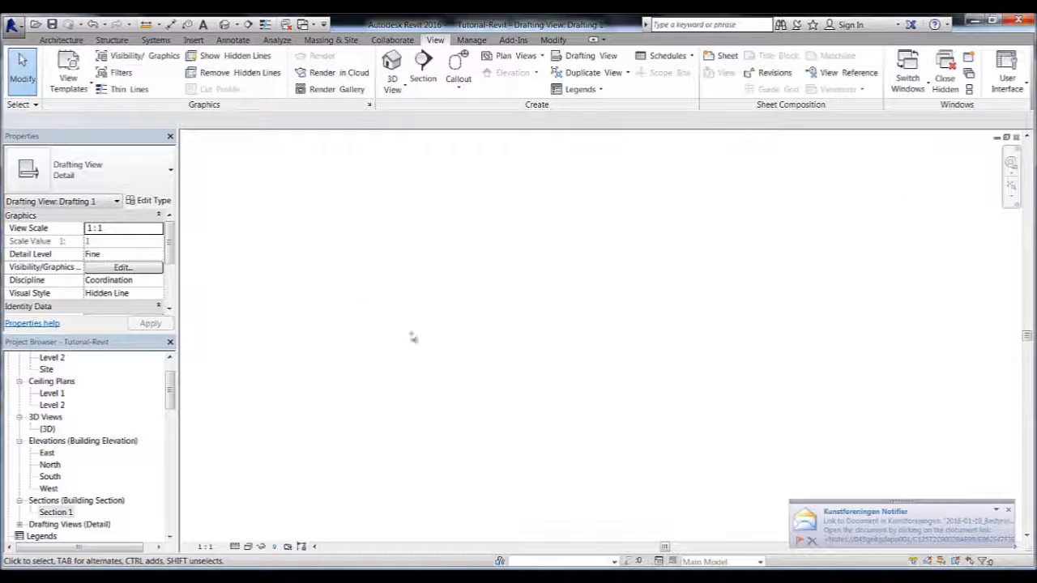
# Step: Expand Drafting Views (Detail) and select Drafting 1 in the Project Browser
pyautogui.click(20, 525)
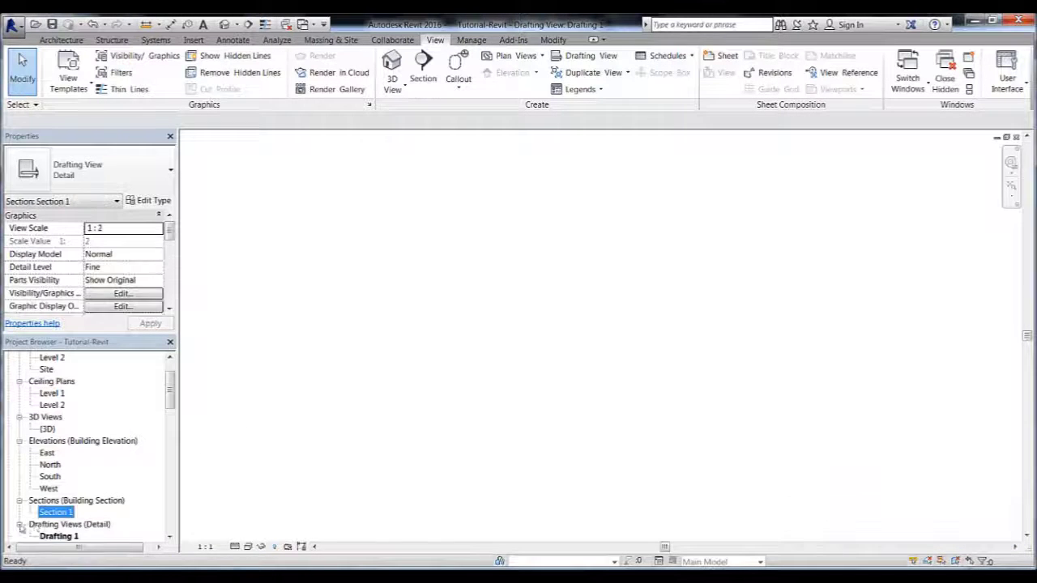
pyautogui.click(59, 537)
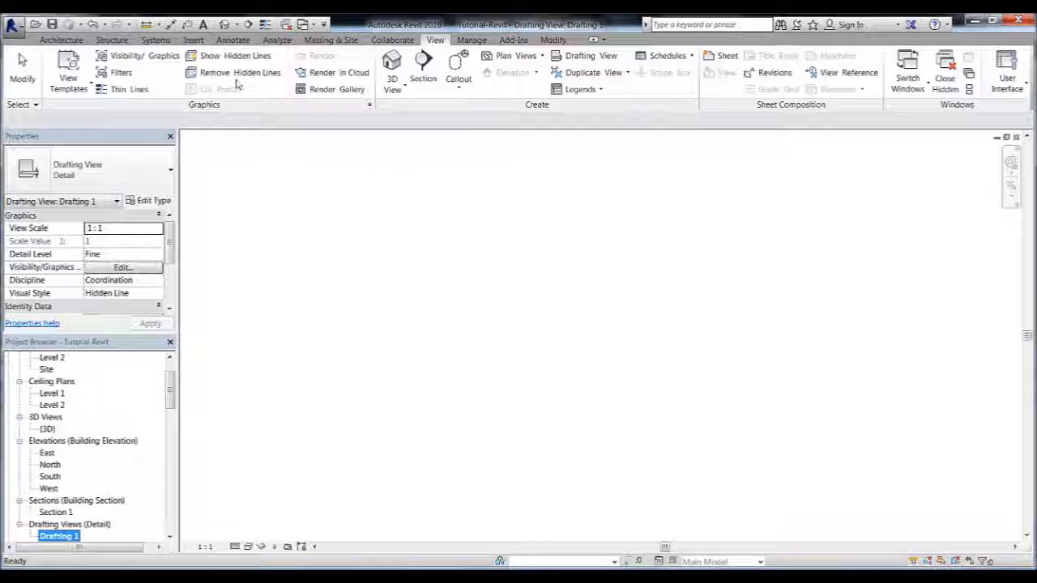
pyautogui.click(193, 40)
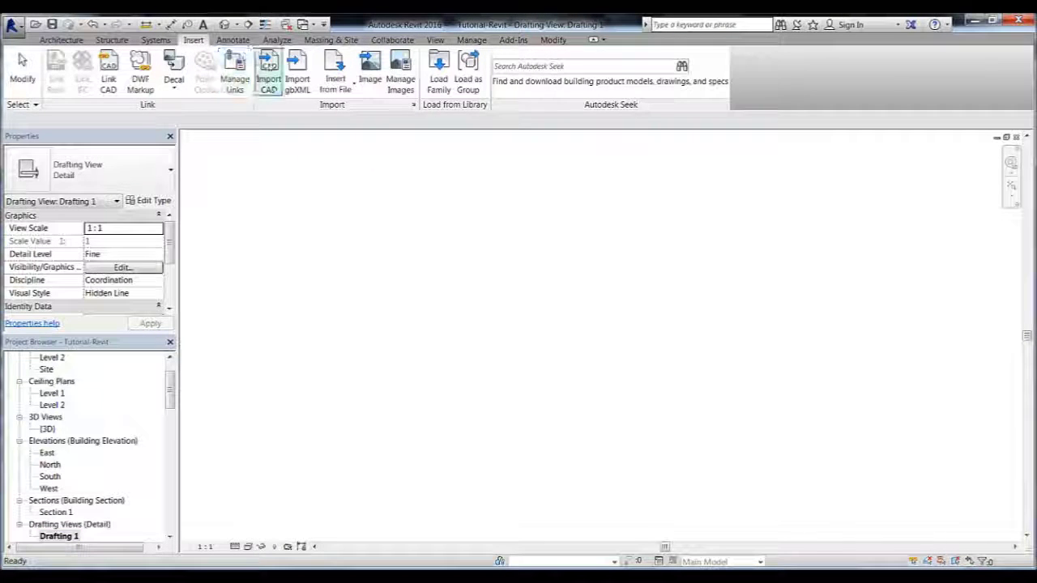
# Step: Import 'VELUX Ridgelight with beam - Cross section' from the VELUX Modular Skylight 2D Details AutoCAD folder
pyautogui.click(270, 69)
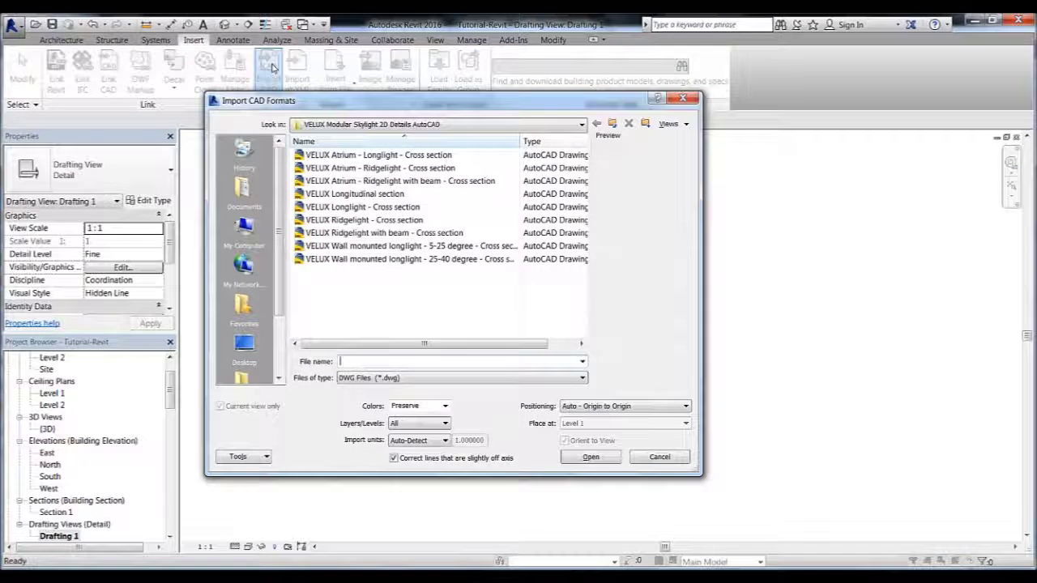
pyautogui.click(584, 126)
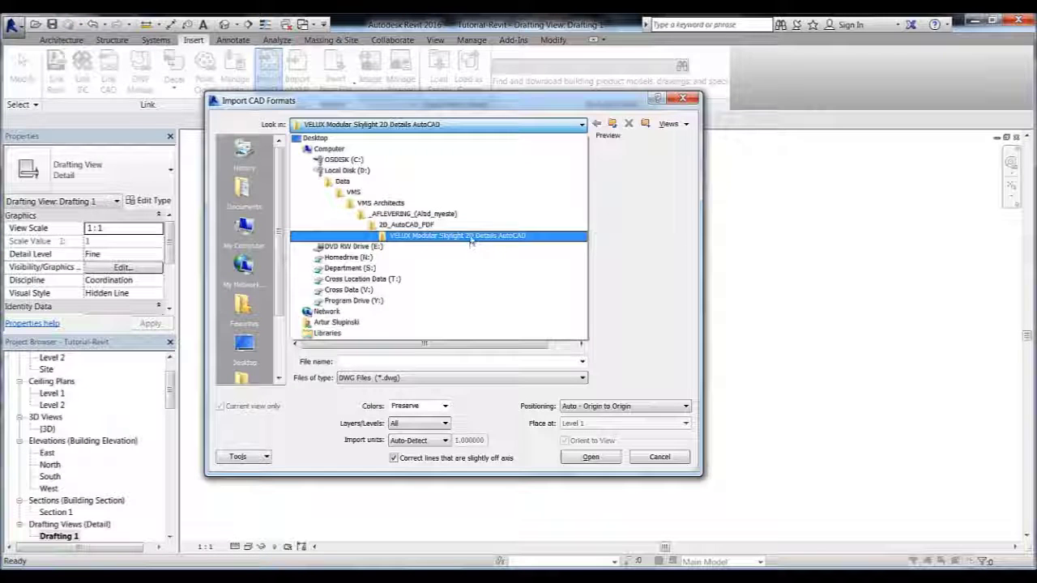
pyautogui.click(470, 237)
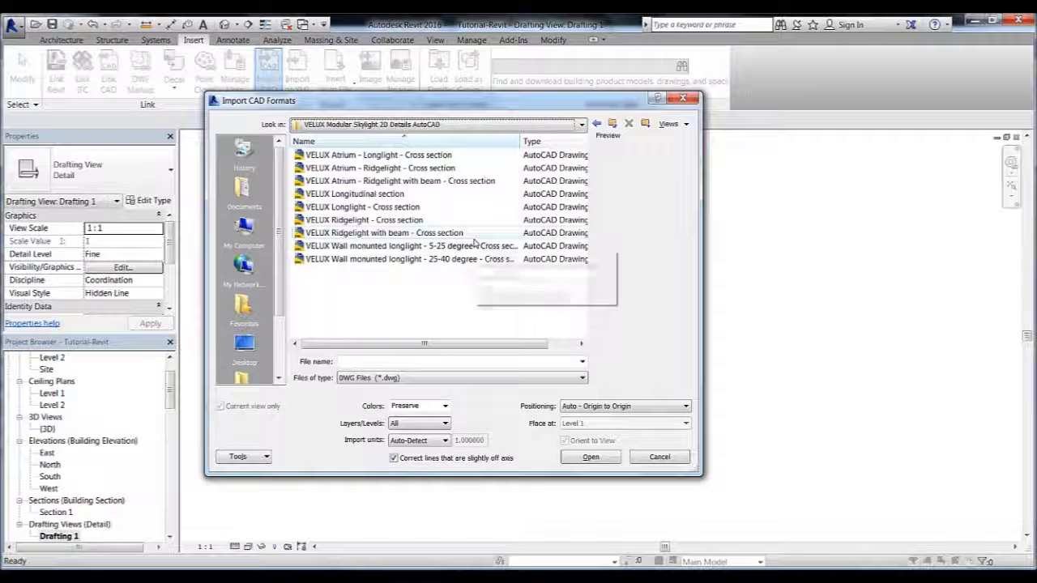
pyautogui.click(350, 234)
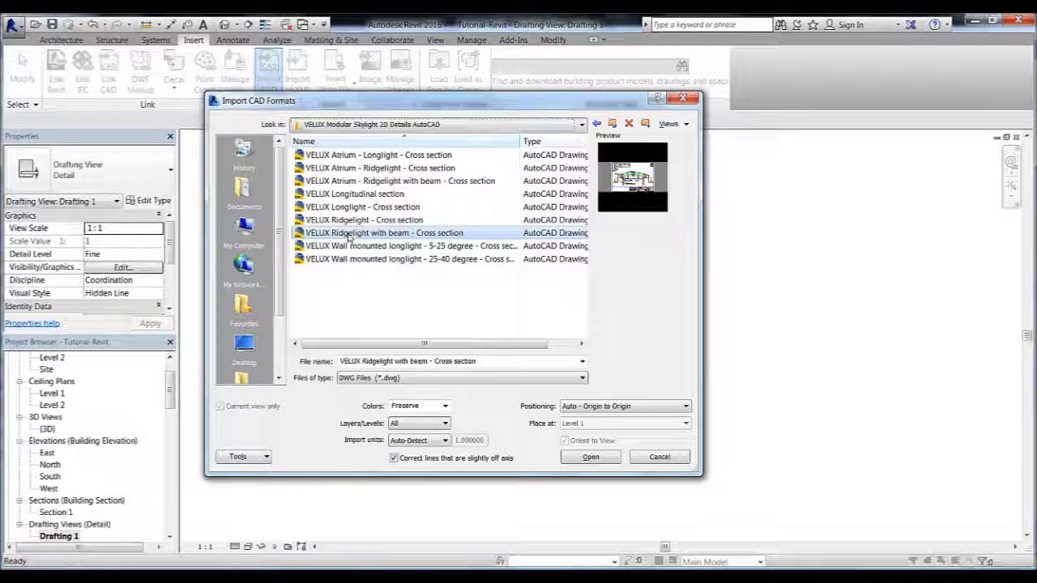
pyautogui.click(591, 458)
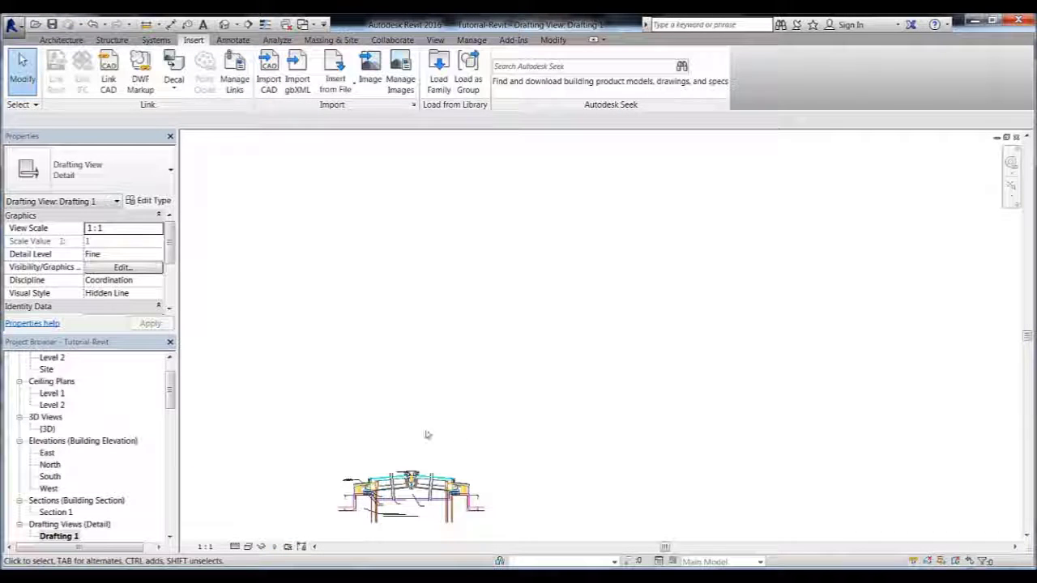
# Step: Place the imported VELUX ridgelight detail in Drafting 1 and zoom to inspect its labels
pyautogui.click(511, 324)
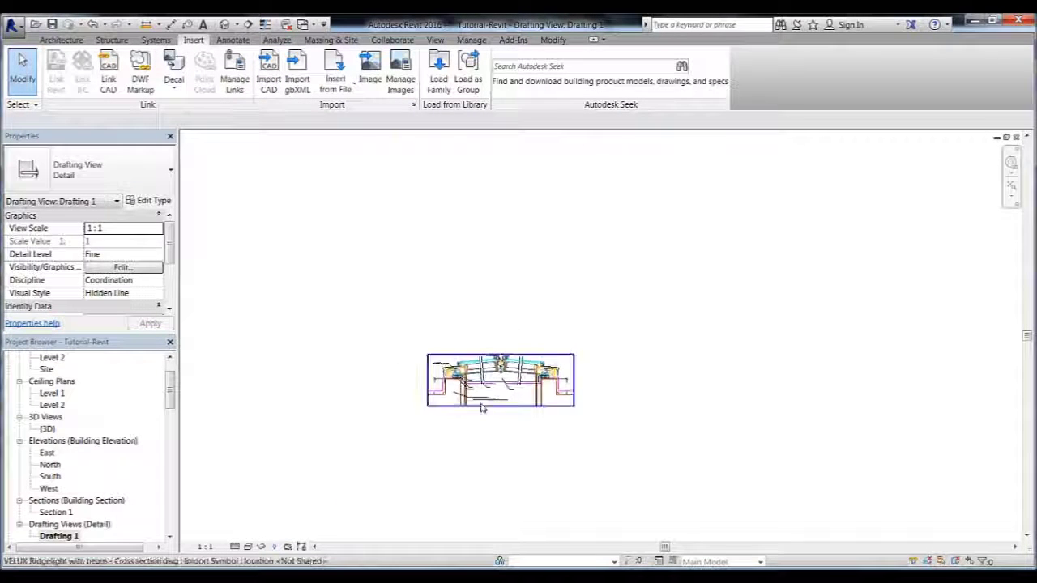
pyautogui.scroll(10, 481, 407)
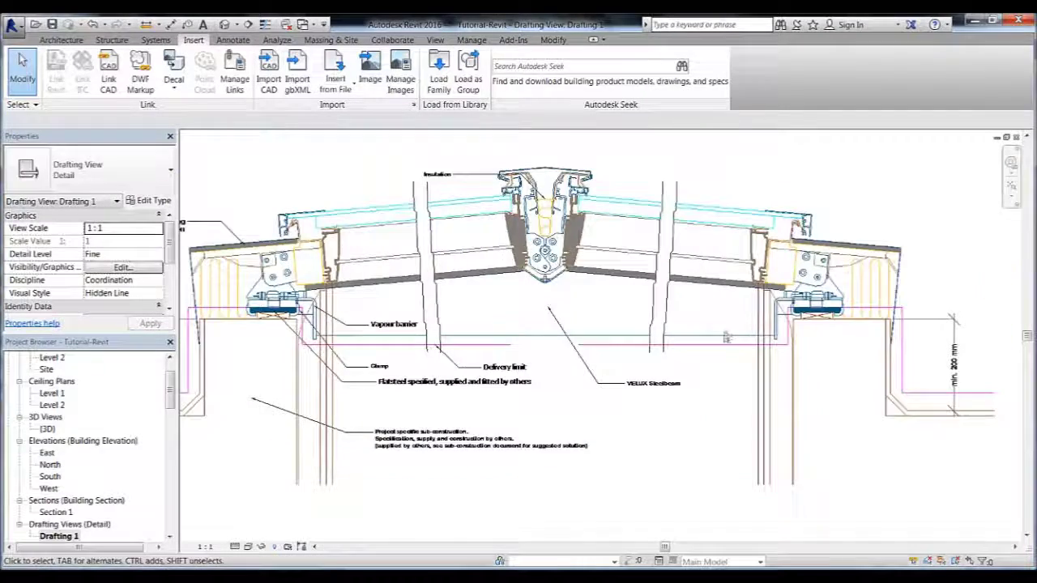
pyautogui.scroll(5, 727, 338)
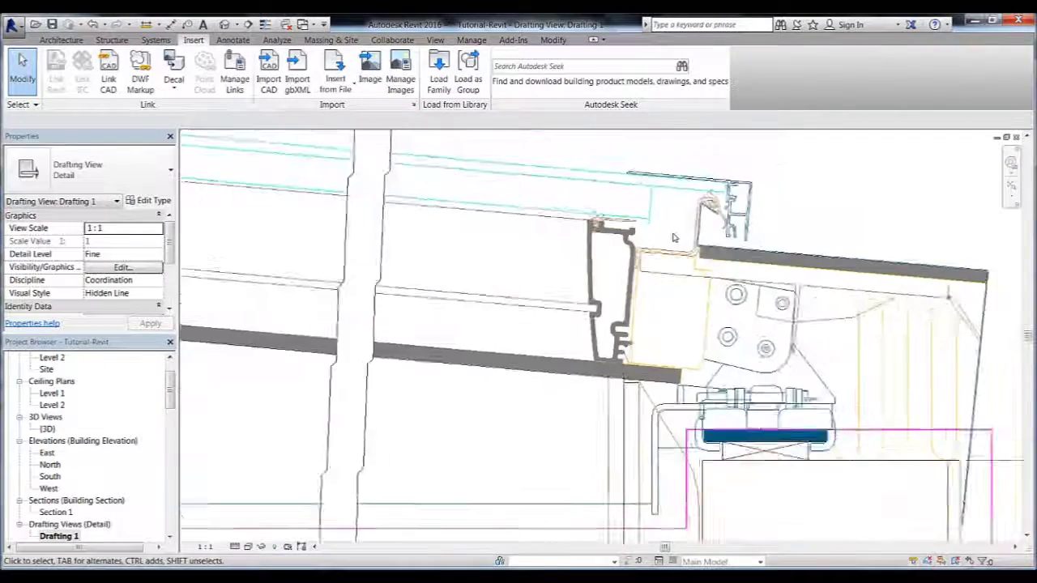
pyautogui.scroll(-5, 672, 237)
pyautogui.scroll(4, 694, 289)
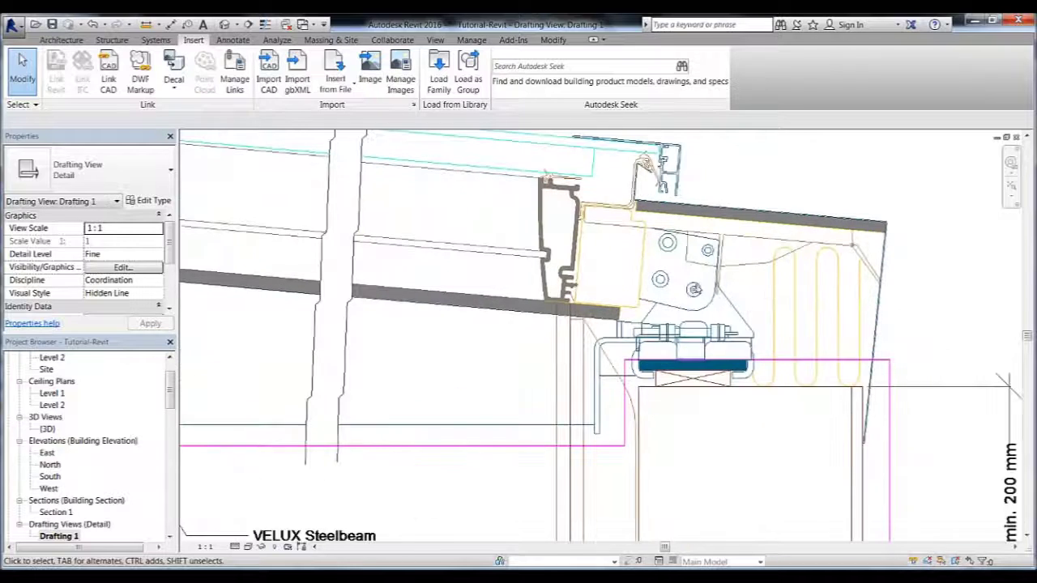
pyautogui.scroll(-3, 761, 293)
pyautogui.click(772, 306)
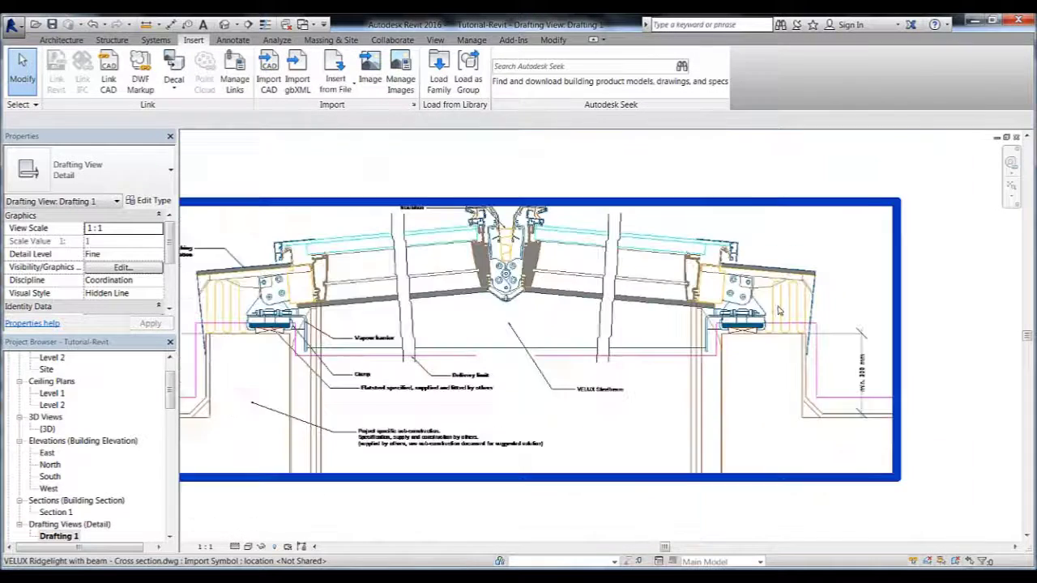
pyautogui.scroll(-3, 778, 311)
pyautogui.click(379, 226)
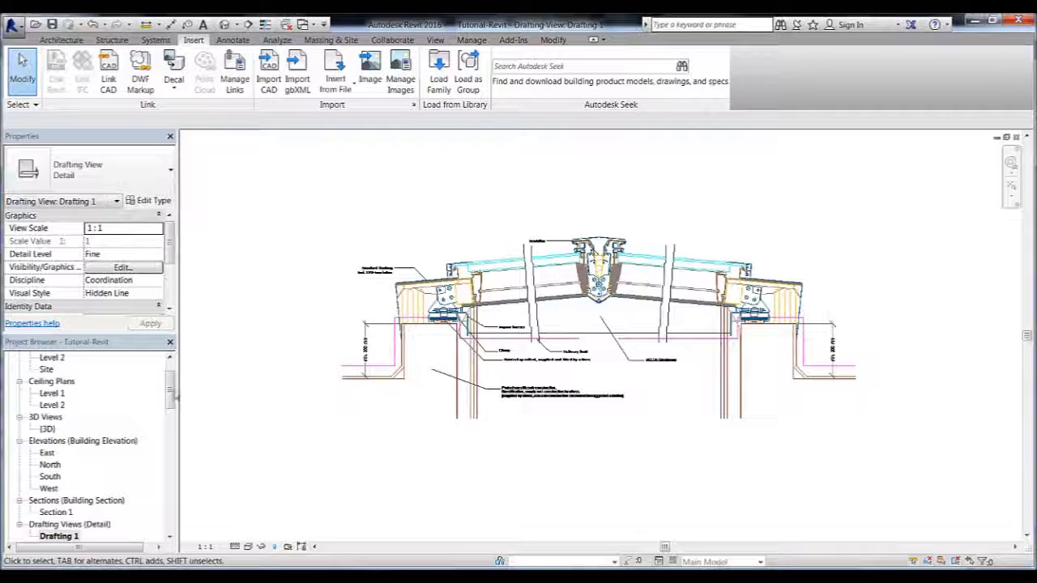
# Step: Reopen Section 1 and frame the right-hand ridgelight skylight close up
pyautogui.doubleClick(58, 512)
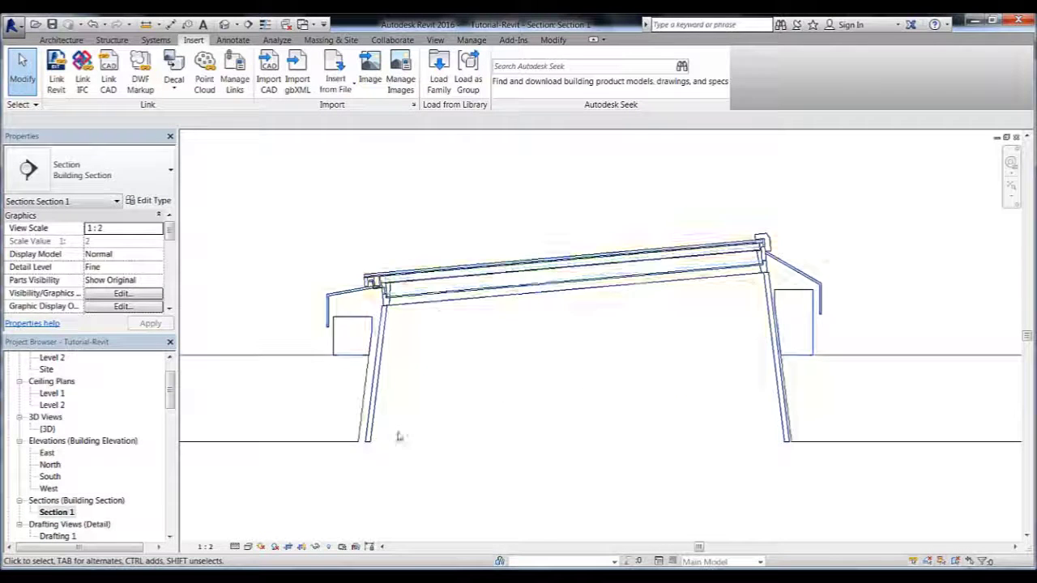
pyautogui.scroll(-6, 260, 337)
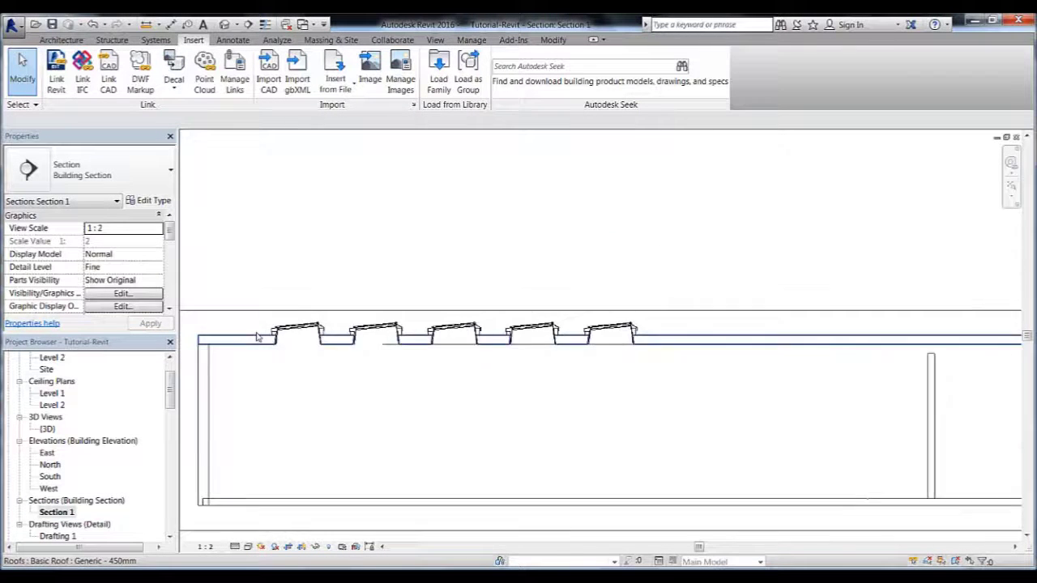
pyautogui.scroll(8, 859, 332)
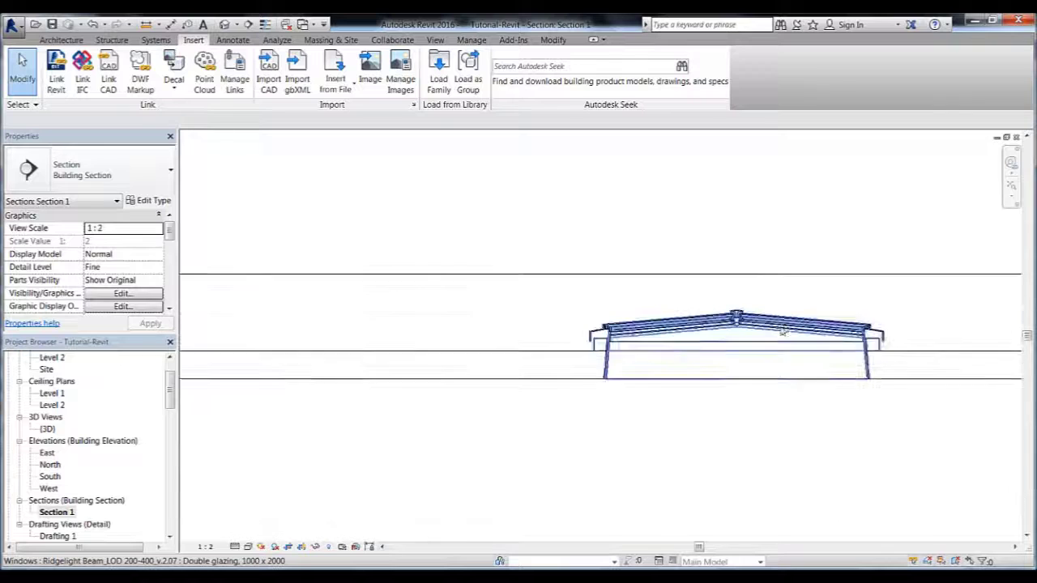
pyautogui.moveTo(719, 339); pyautogui.dragTo(701, 339, button='middle')
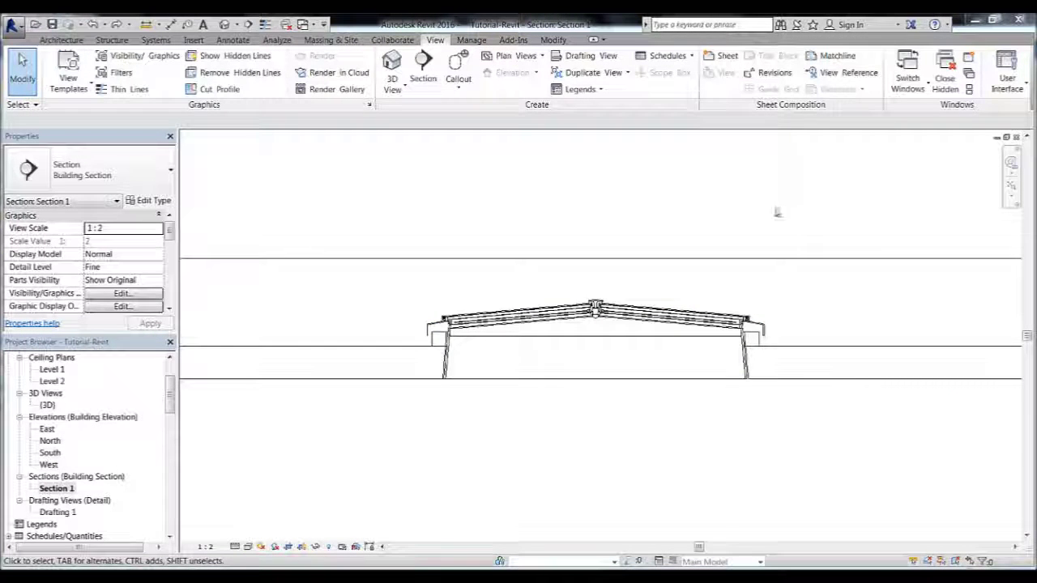
# Step: Rename Drafting 1 to 'DetailSkylightBeam', then reselect Section 1
pyautogui.click(58, 514)
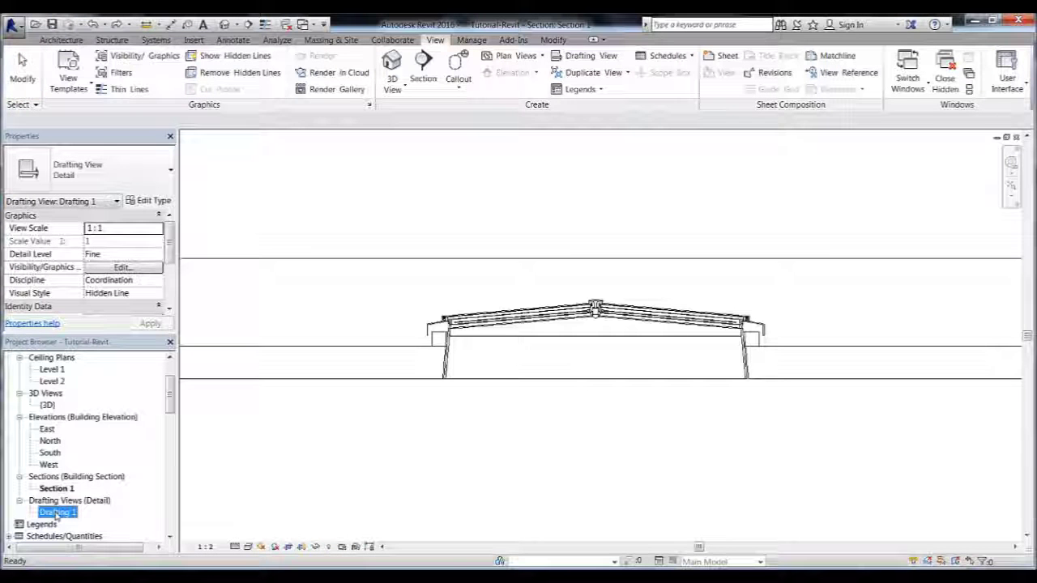
pyautogui.rightClick(57, 514)
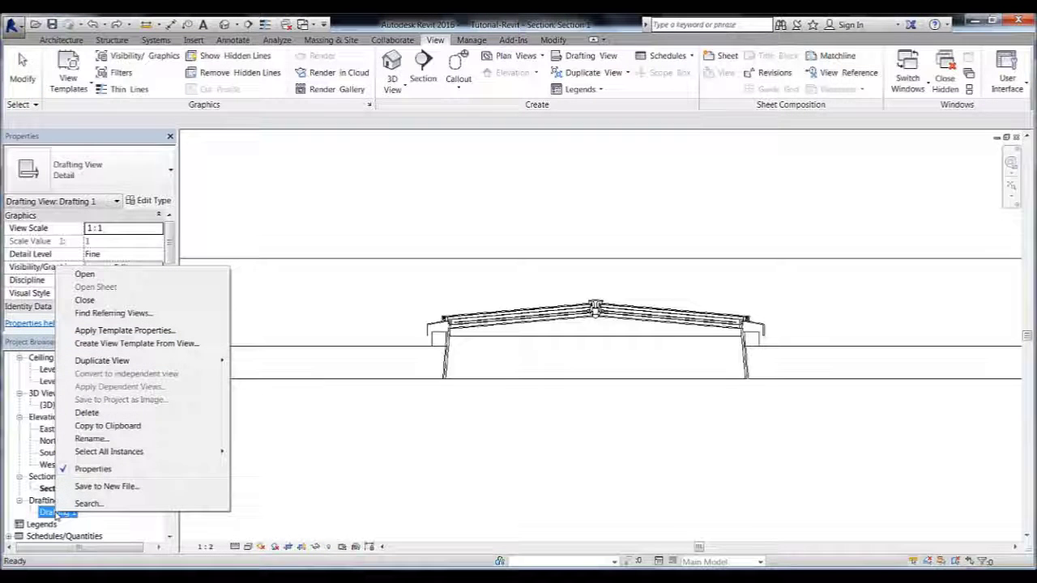
pyautogui.click(89, 439)
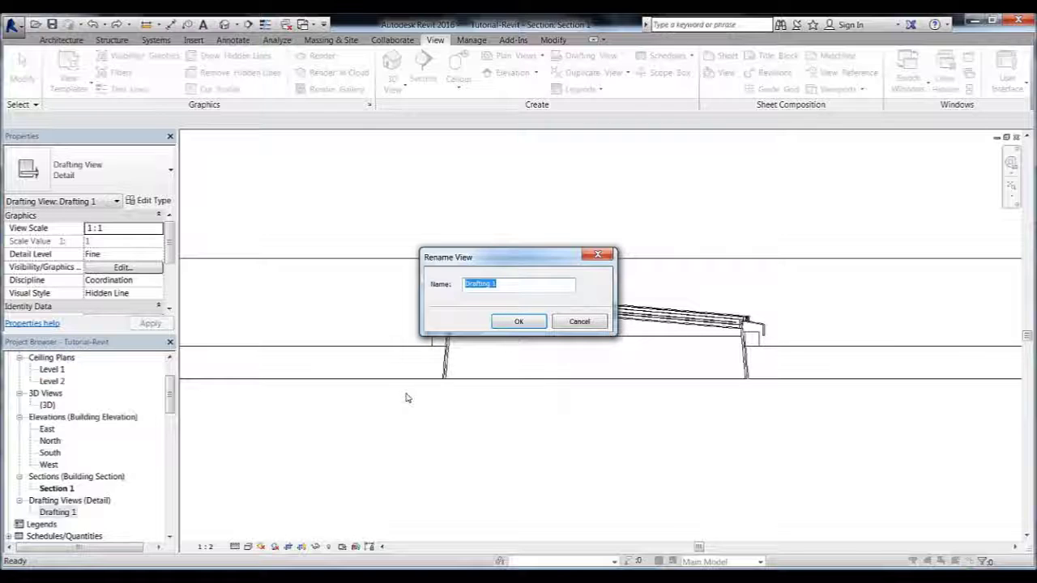
pyautogui.write('Dr')
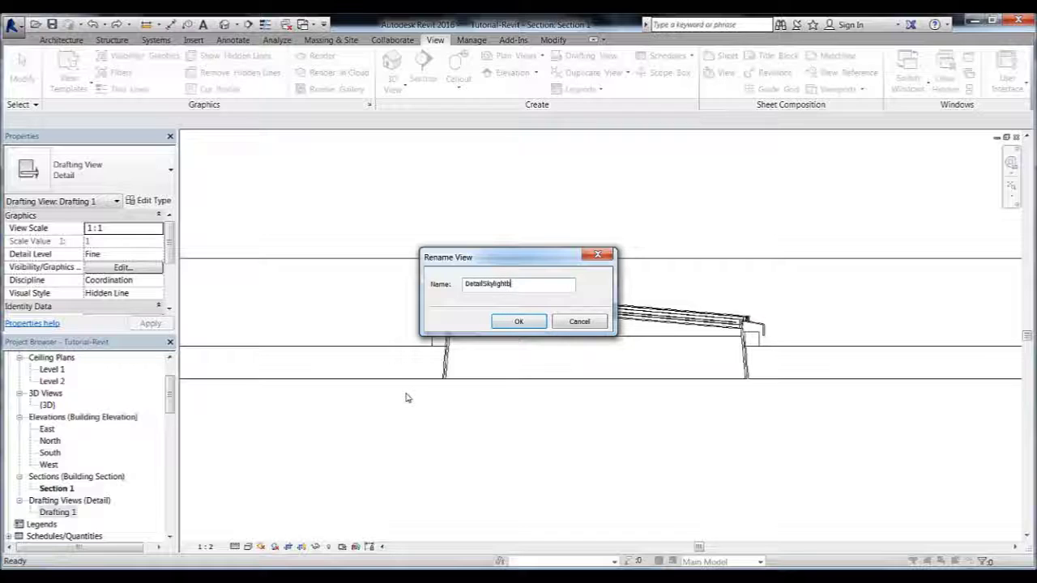
pyautogui.write('tailSkylightbeam')
pyautogui.click(513, 322)
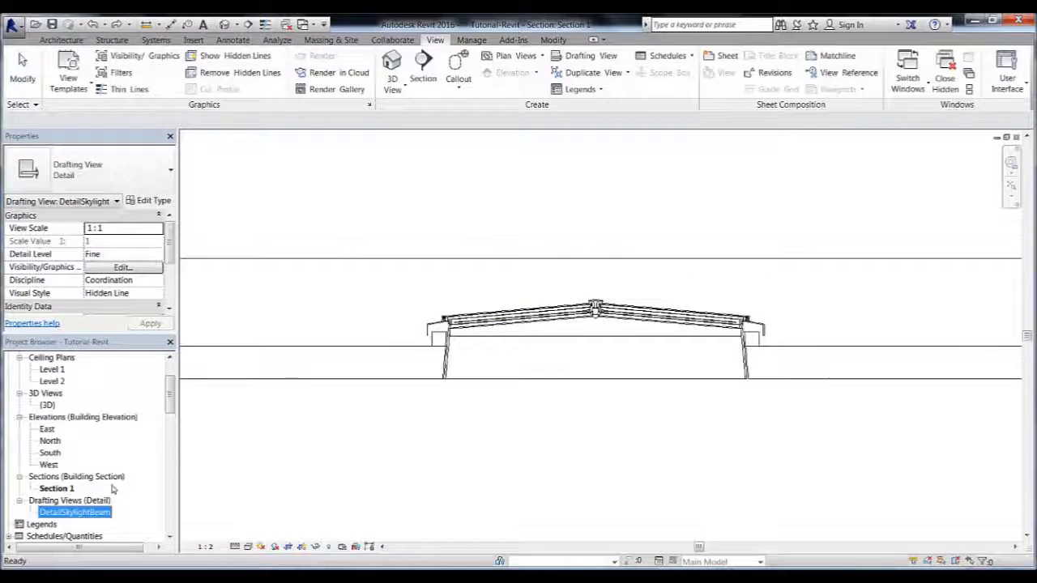
pyautogui.click(57, 489)
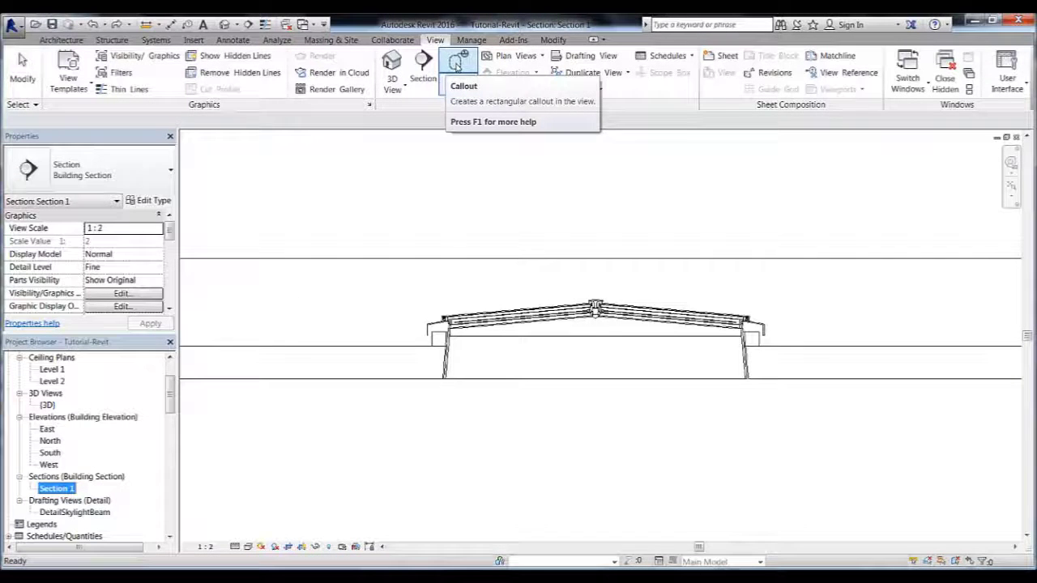
# Step: Draw a callout around the ridgelight skylight referencing the DetailSkylightBeam drafting view, dismissing the low disk space warning
pyautogui.click(458, 65)
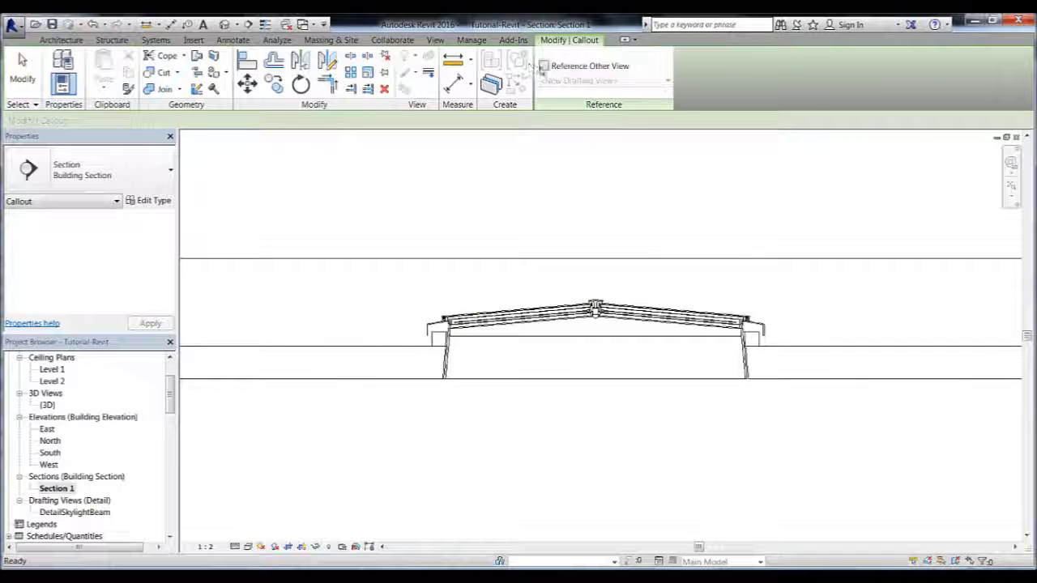
pyautogui.click(544, 67)
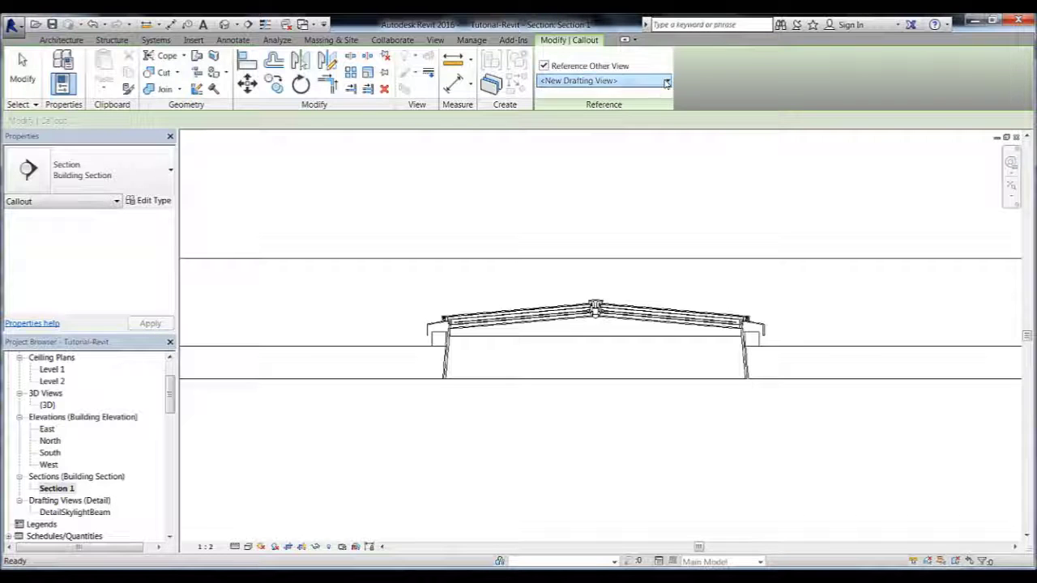
pyautogui.click(636, 81)
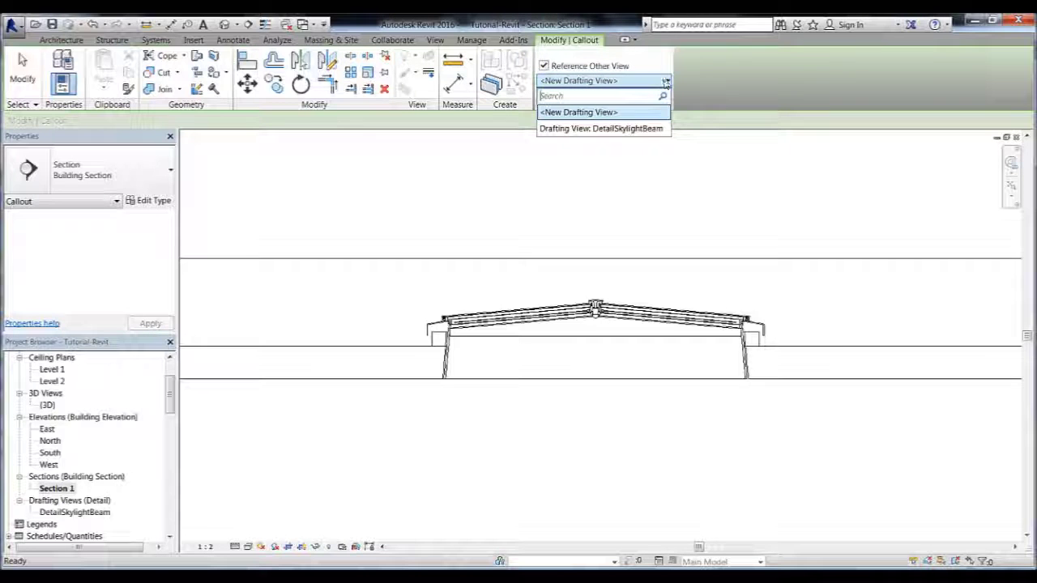
pyautogui.click(628, 130)
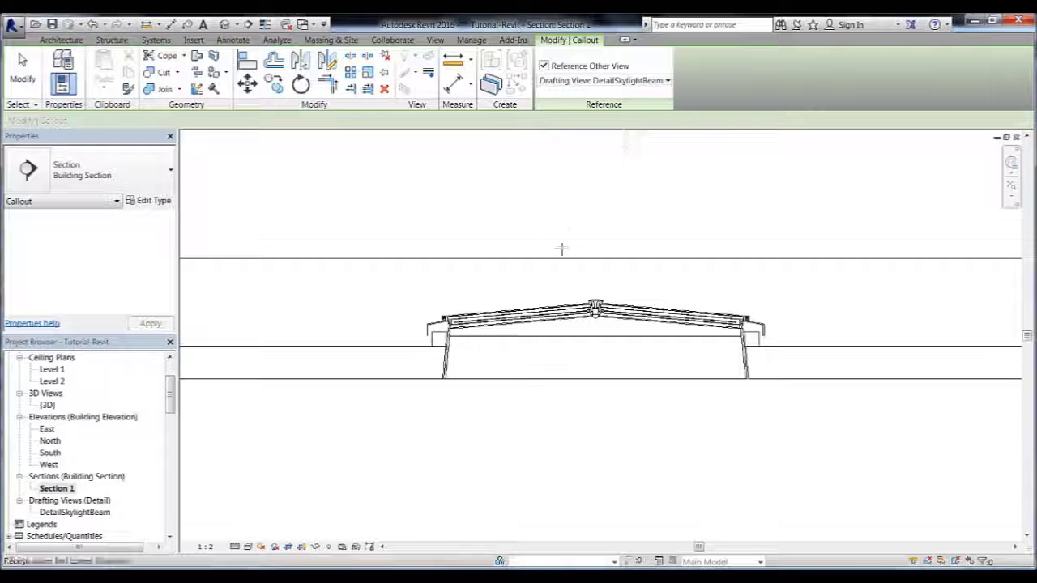
pyautogui.click(411, 280)
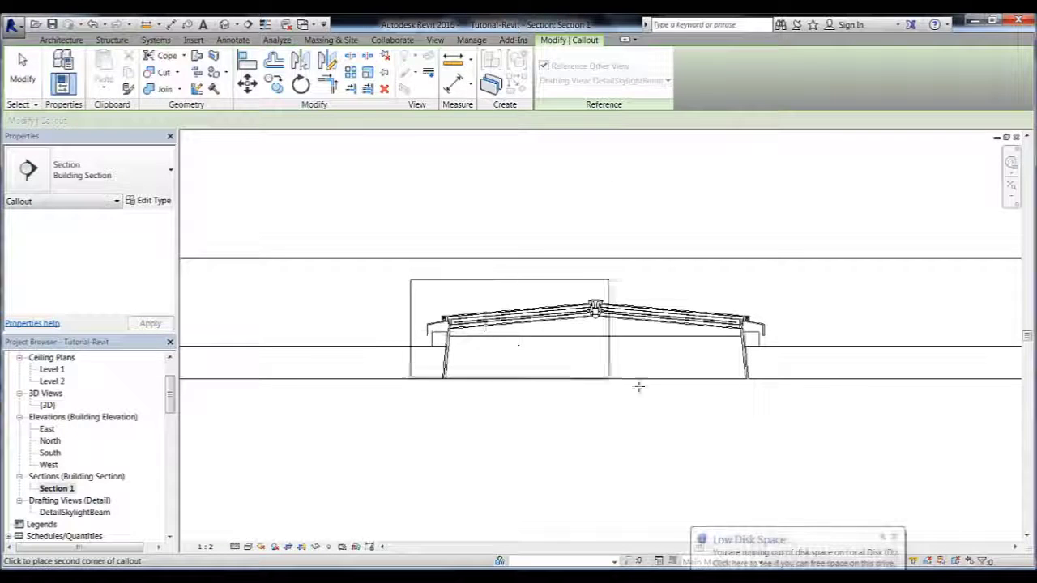
pyautogui.click(786, 426)
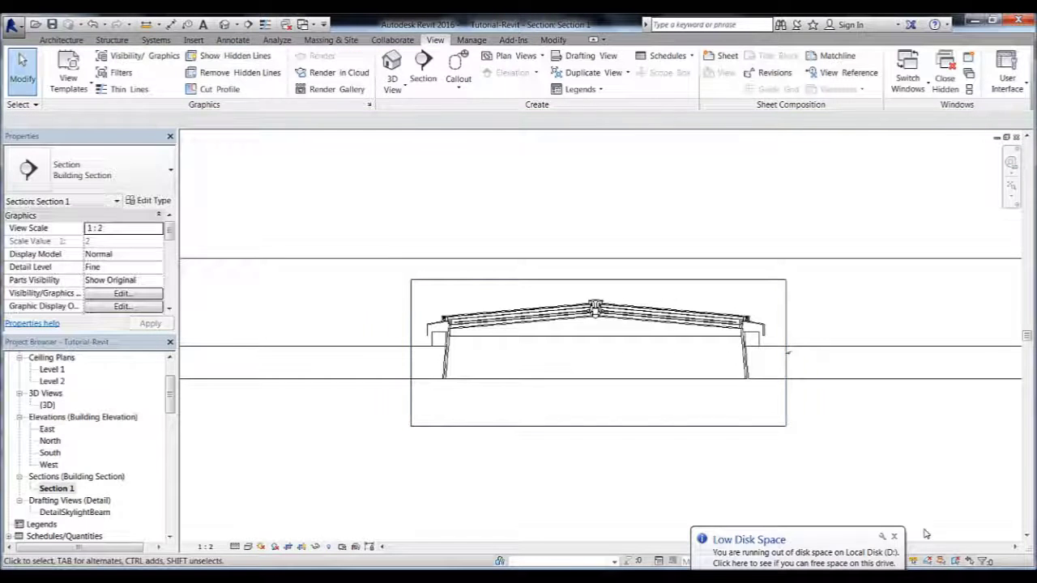
pyautogui.click(893, 537)
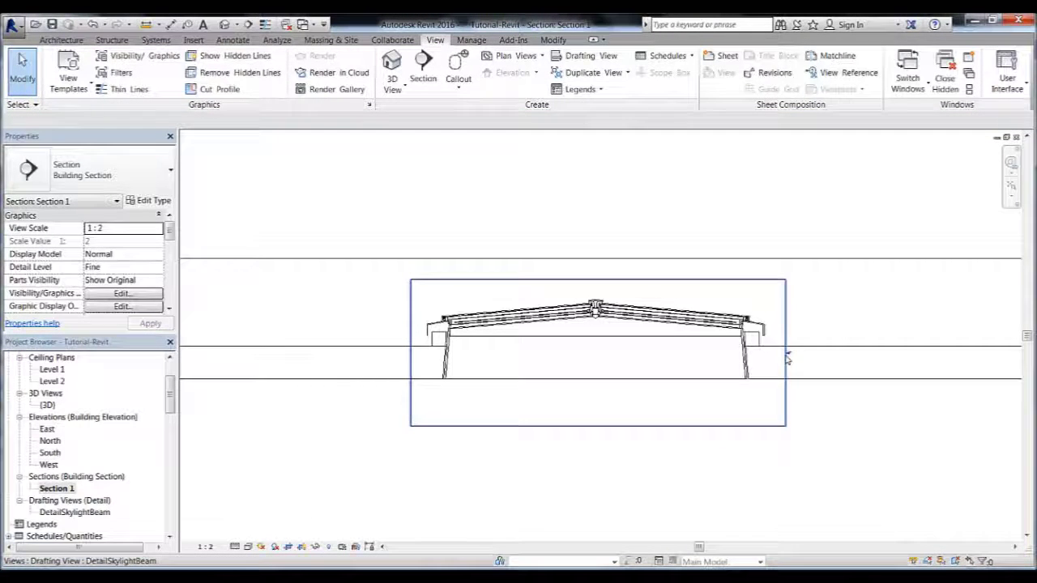
# Step: Open the DetailSkylightBeam drafting view from the skylight callout via Go to View
pyautogui.click(786, 354)
pyautogui.rightClick(786, 357)
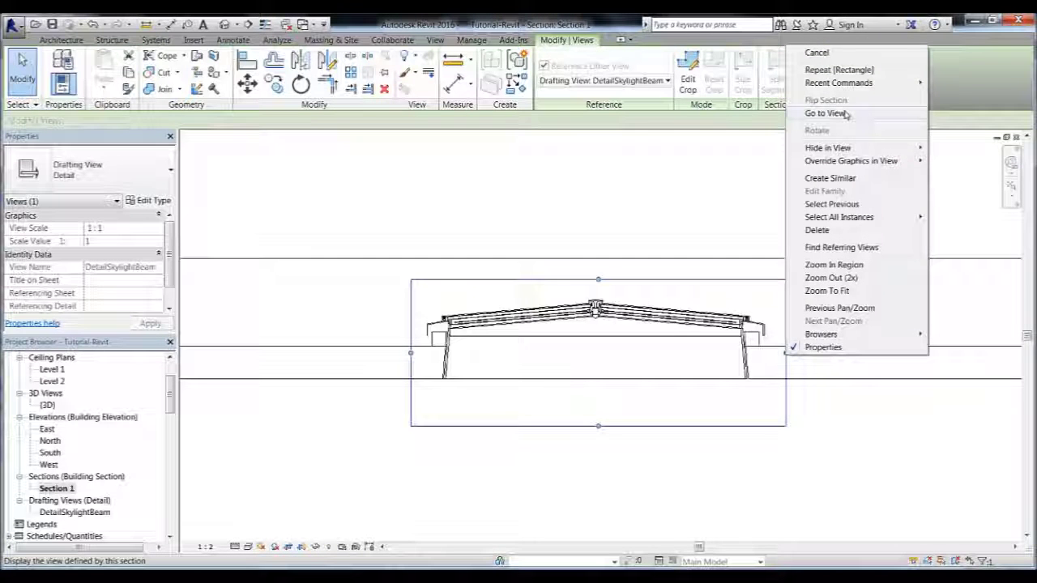
pyautogui.click(842, 113)
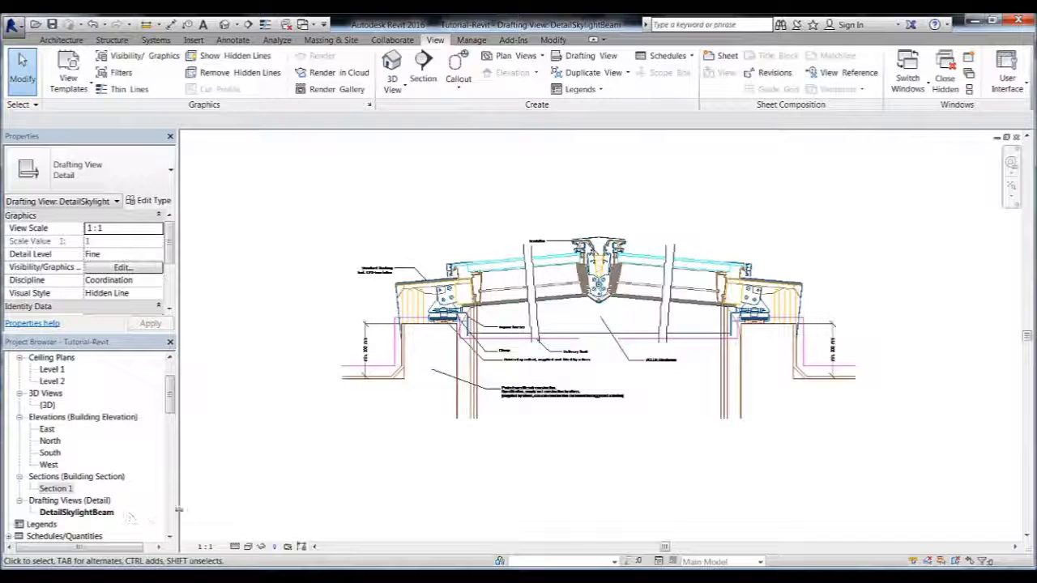
pyautogui.scroll(1, 468, 261)
pyautogui.scroll(2, 473, 266)
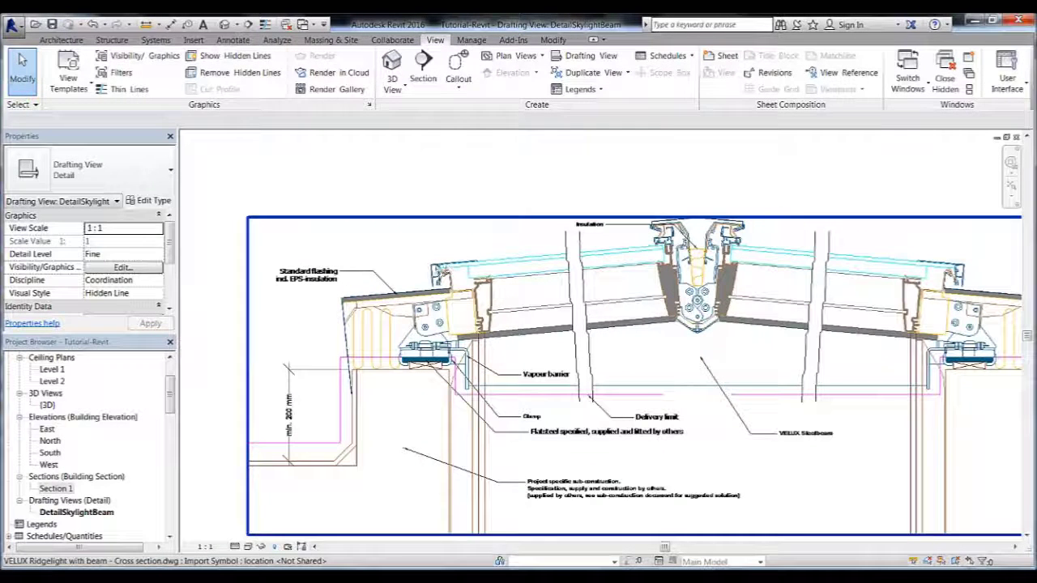
pyautogui.scroll(-2, 444, 322)
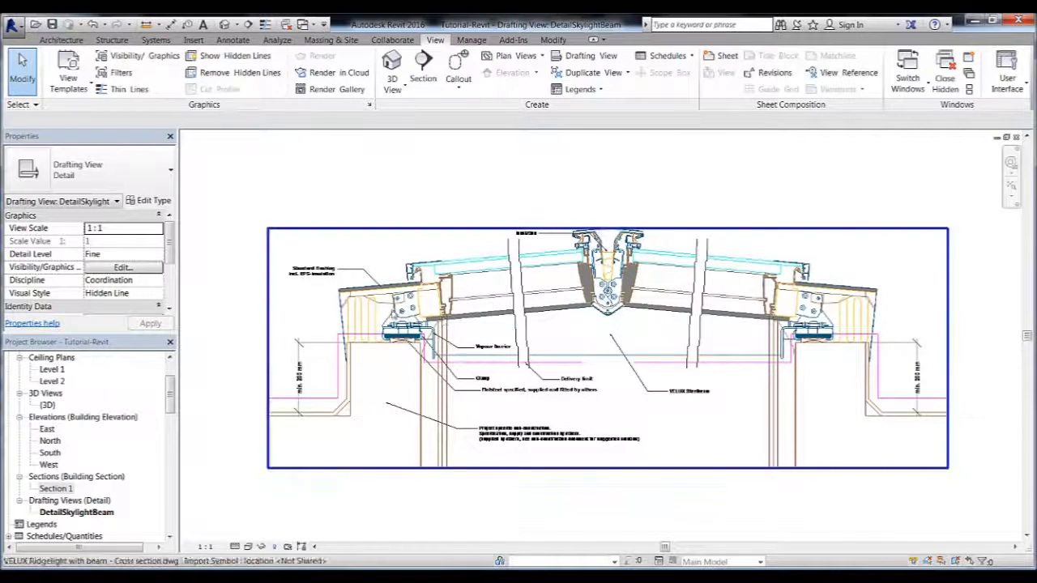
pyautogui.scroll(-2, 362, 284)
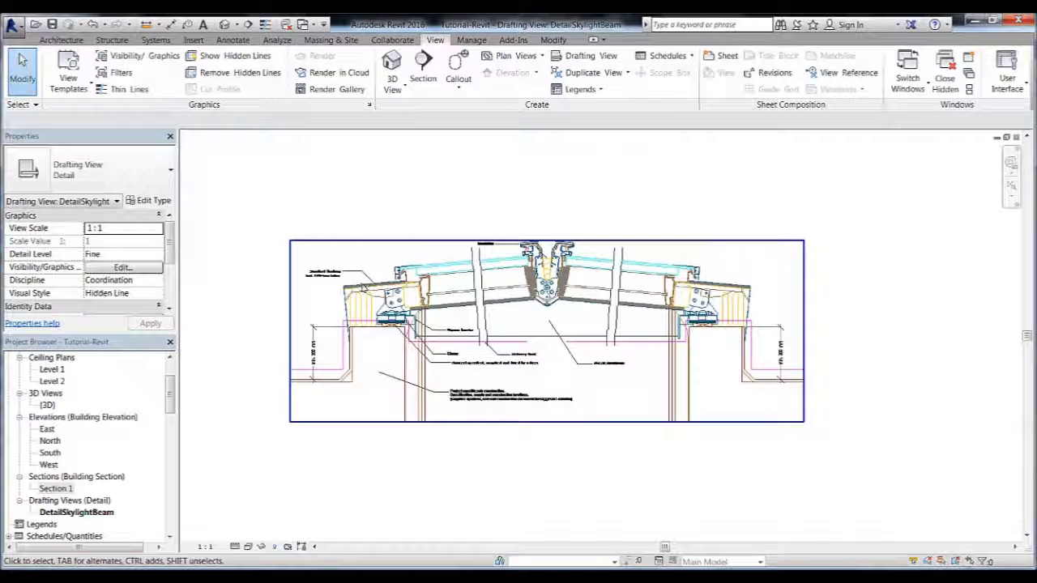